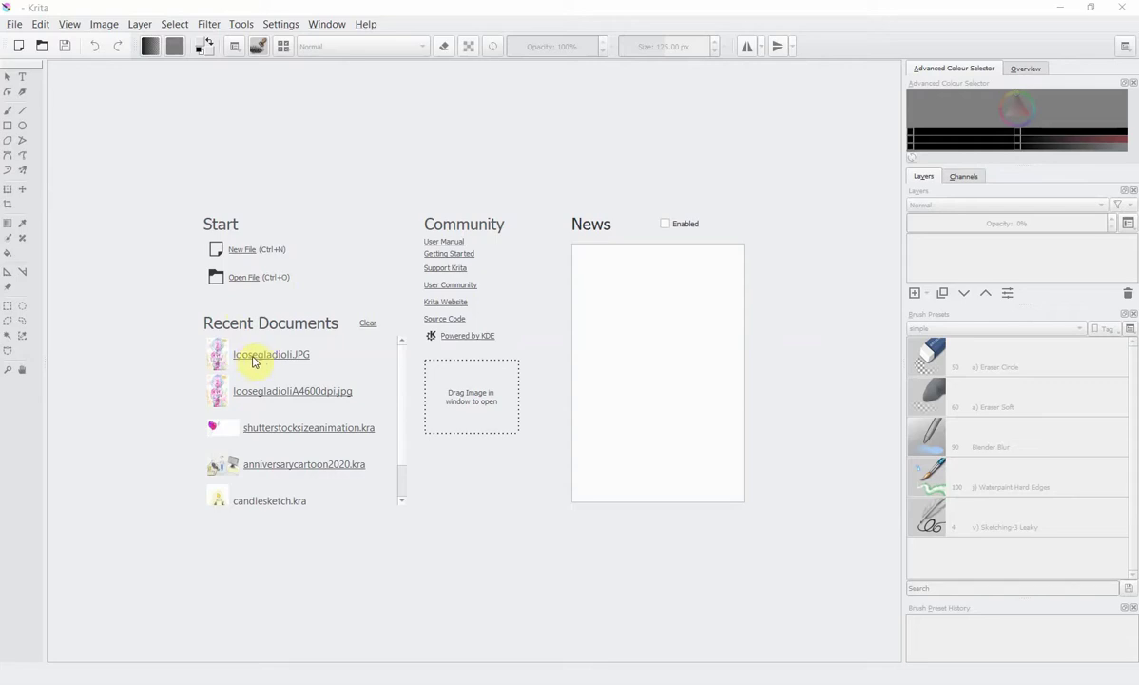
Open the recent document loosegladioli.JPG.
left_click(255, 361)
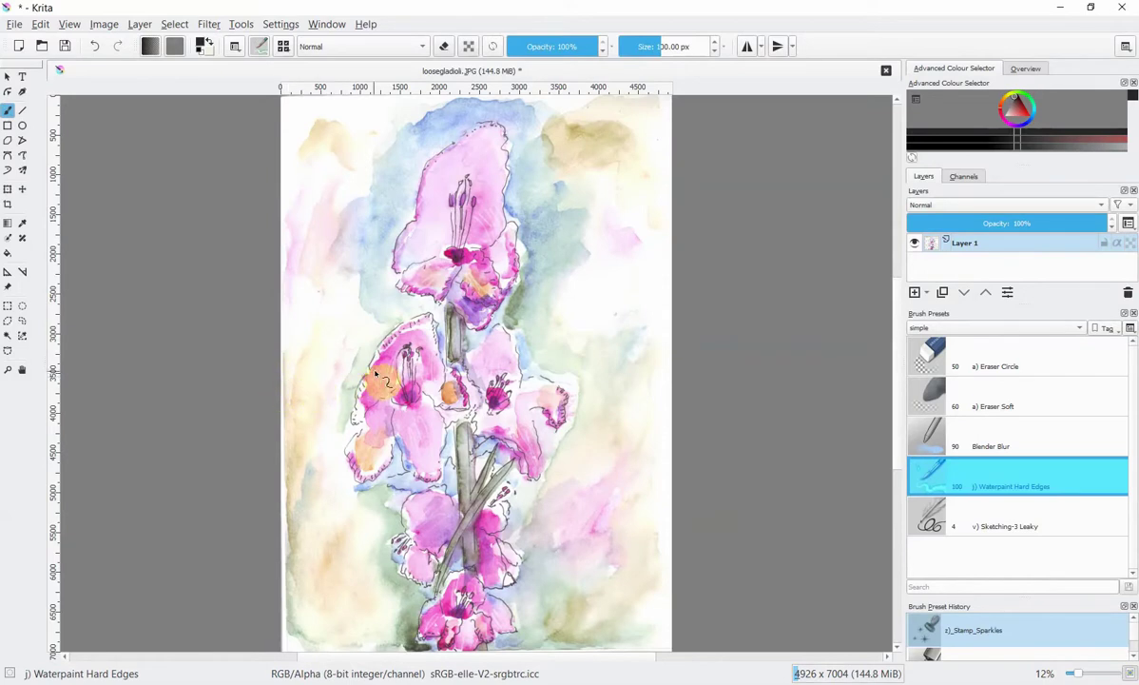
left_click(380, 374)
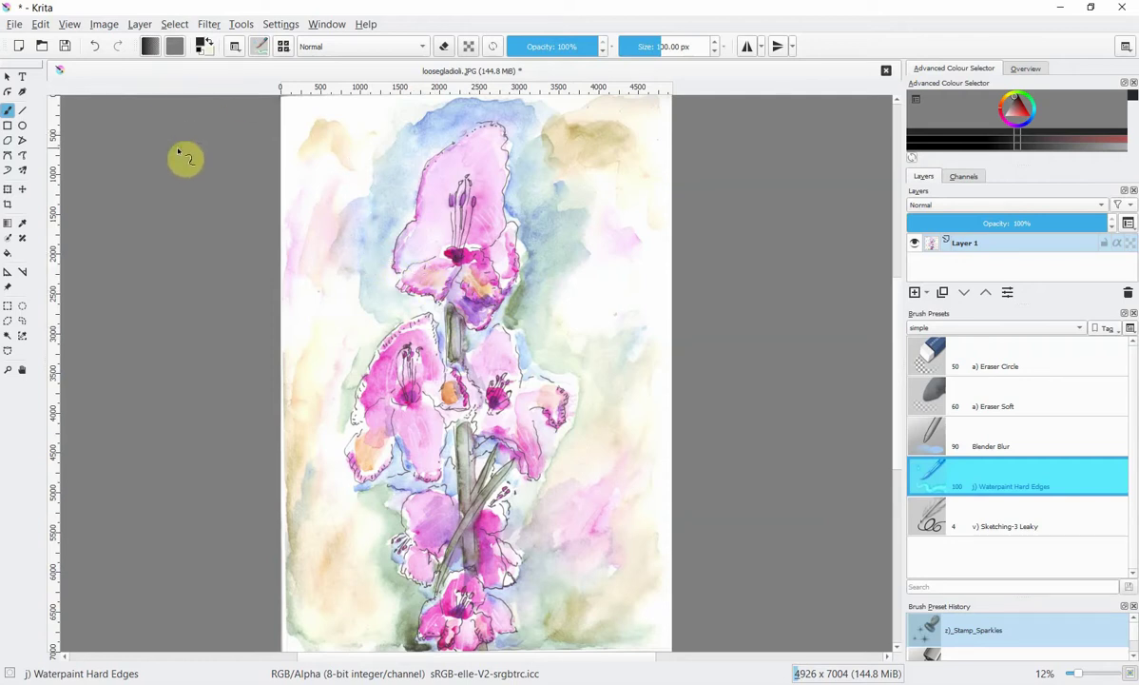
mouse_move(437, 322)
left_mouse_down()
mouse_move(442, 287)
mouse_move(455, 292)
mouse_move(461, 313)
mouse_move(430, 268)
left_mouse_up()
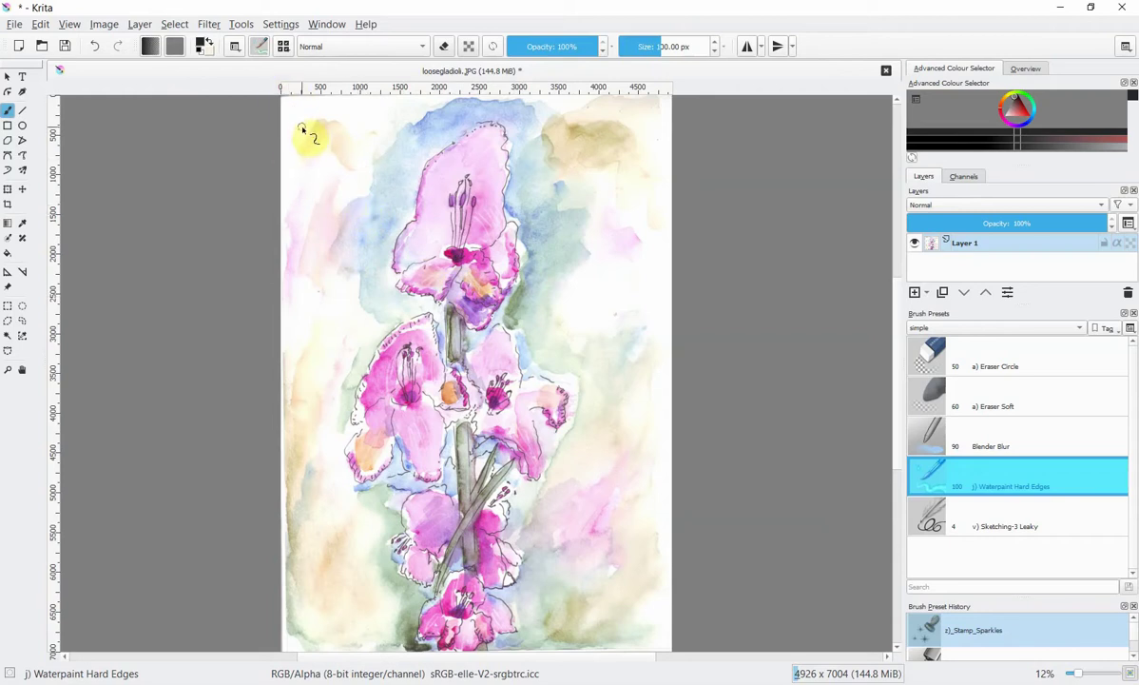
Apply an HSV/HSL adjustment to the flower painting with the hue at 10 and the saturation raised.
left_click(209, 25)
mouse_move(245, 70)
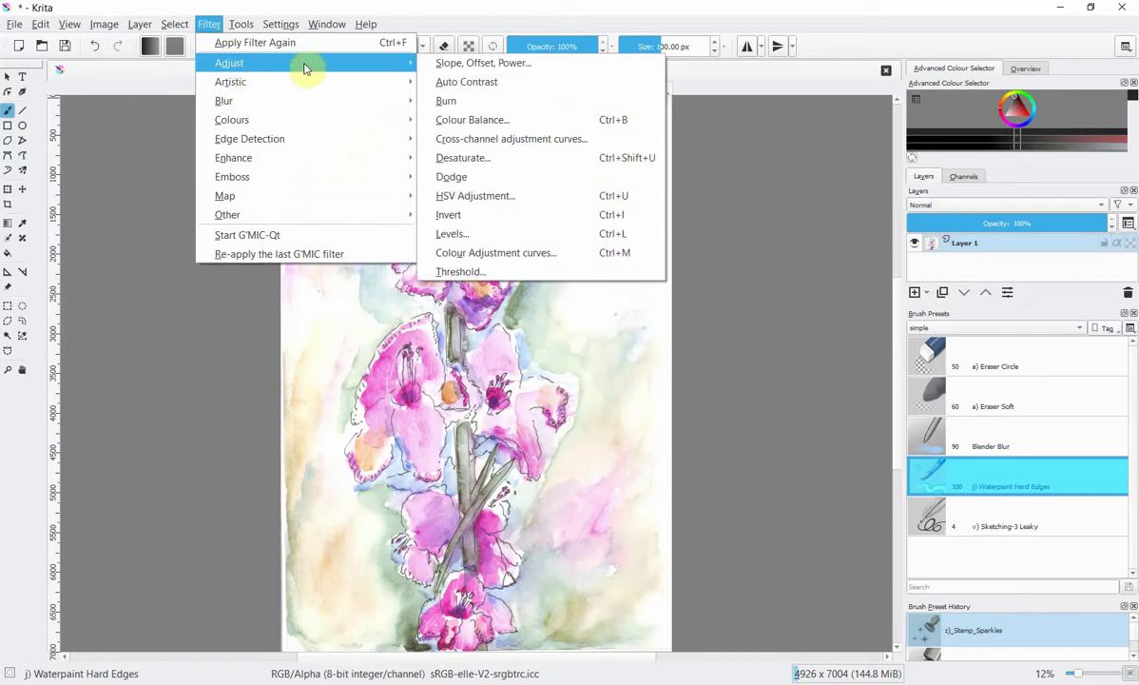
left_click(472, 197)
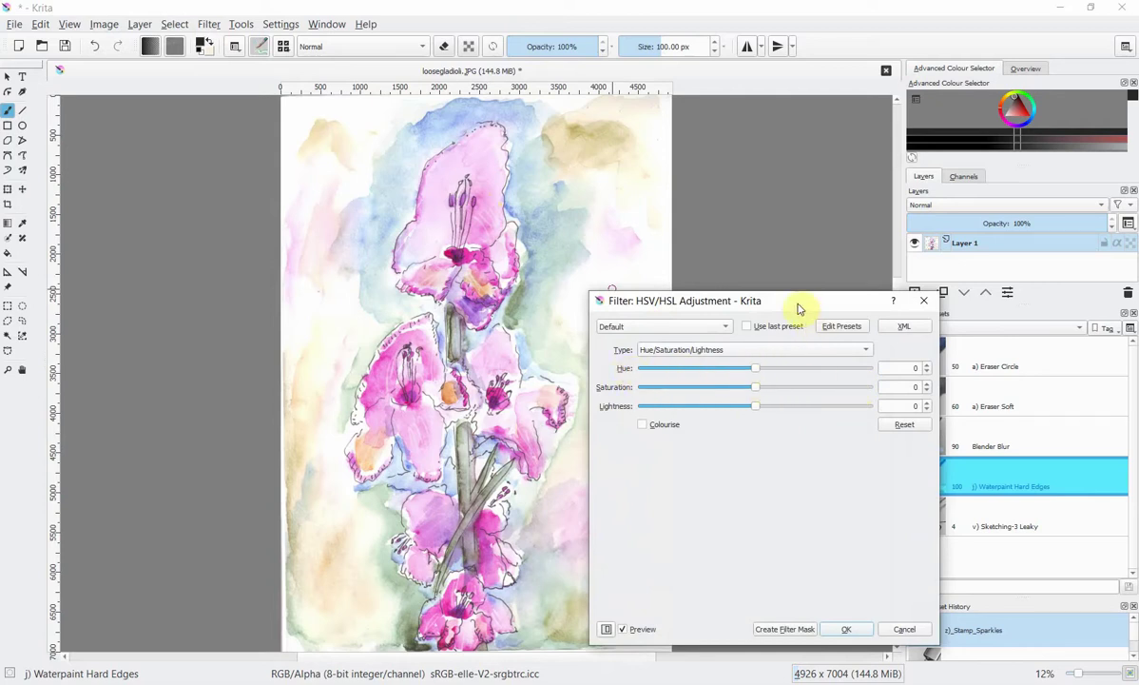
left_click_drag(799, 304, 897, 297)
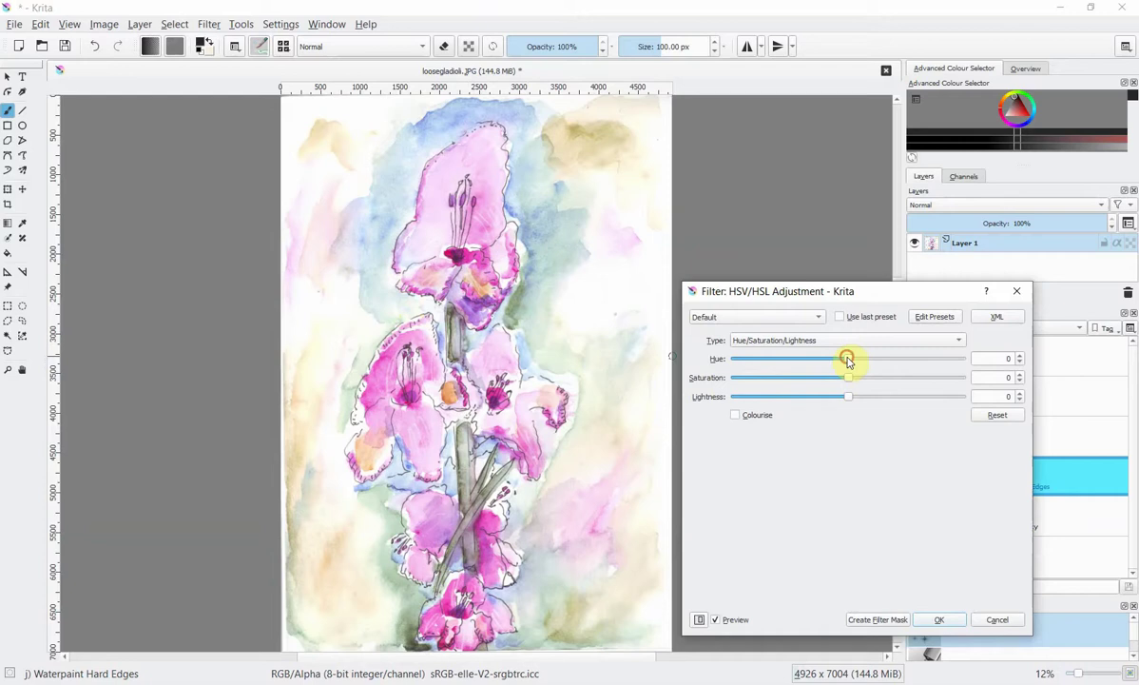
left_click_drag(851, 364, 866, 362)
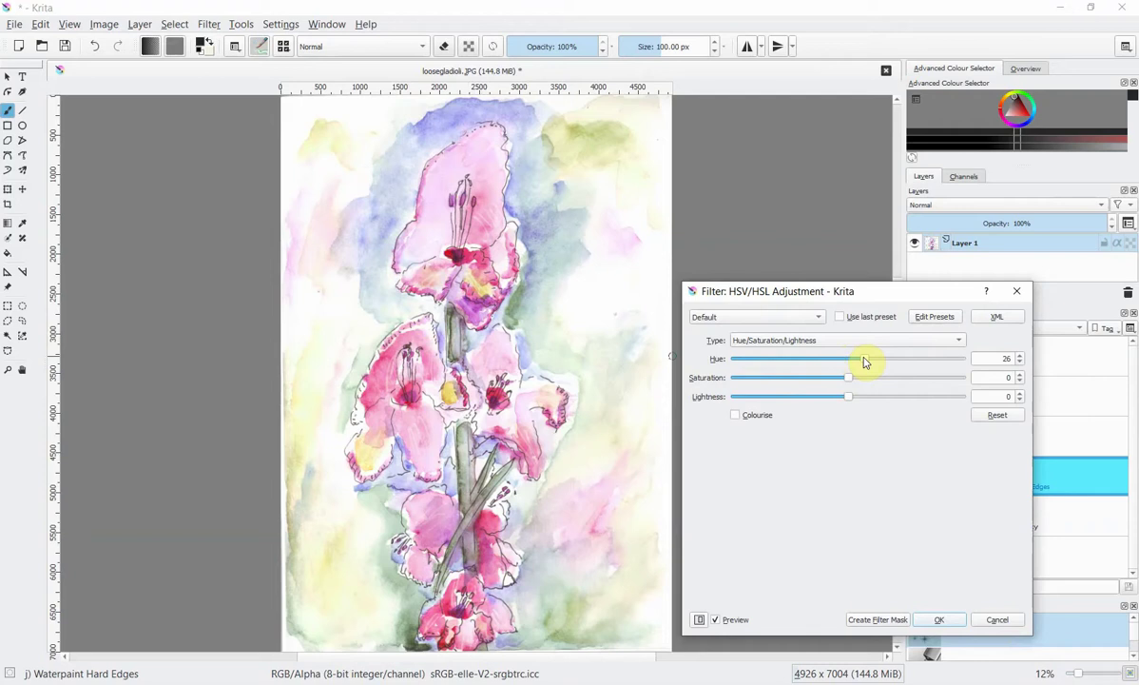
left_click_drag(865, 361, 852, 359)
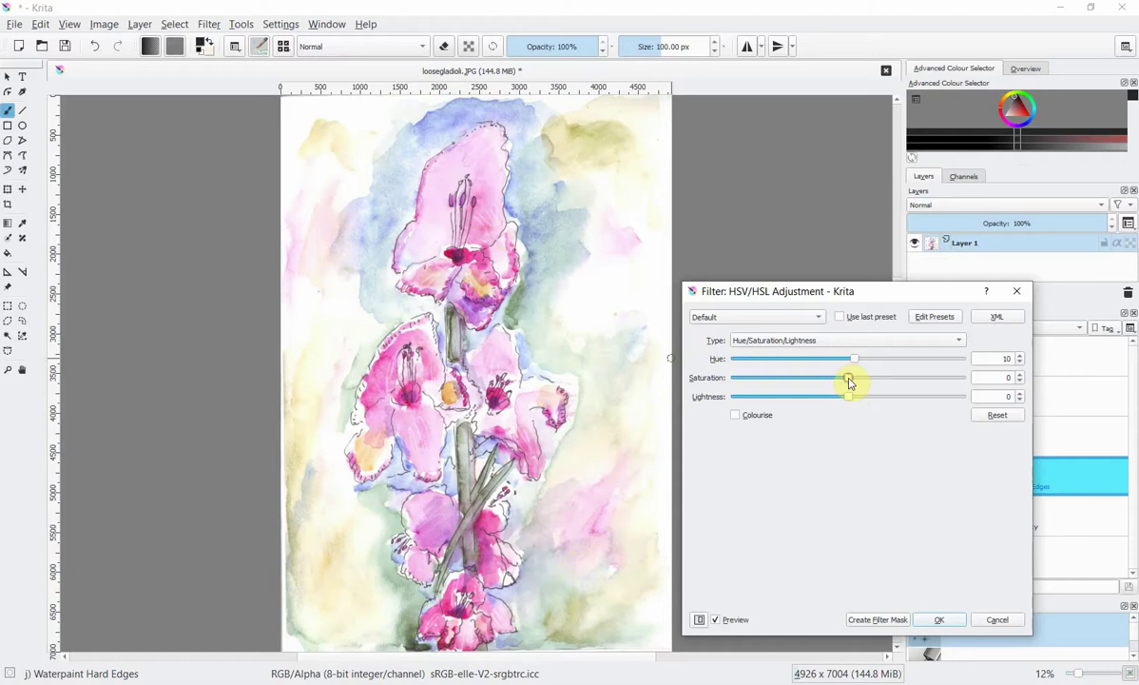
left_click_drag(850, 383, 879, 383)
left_click(943, 621)
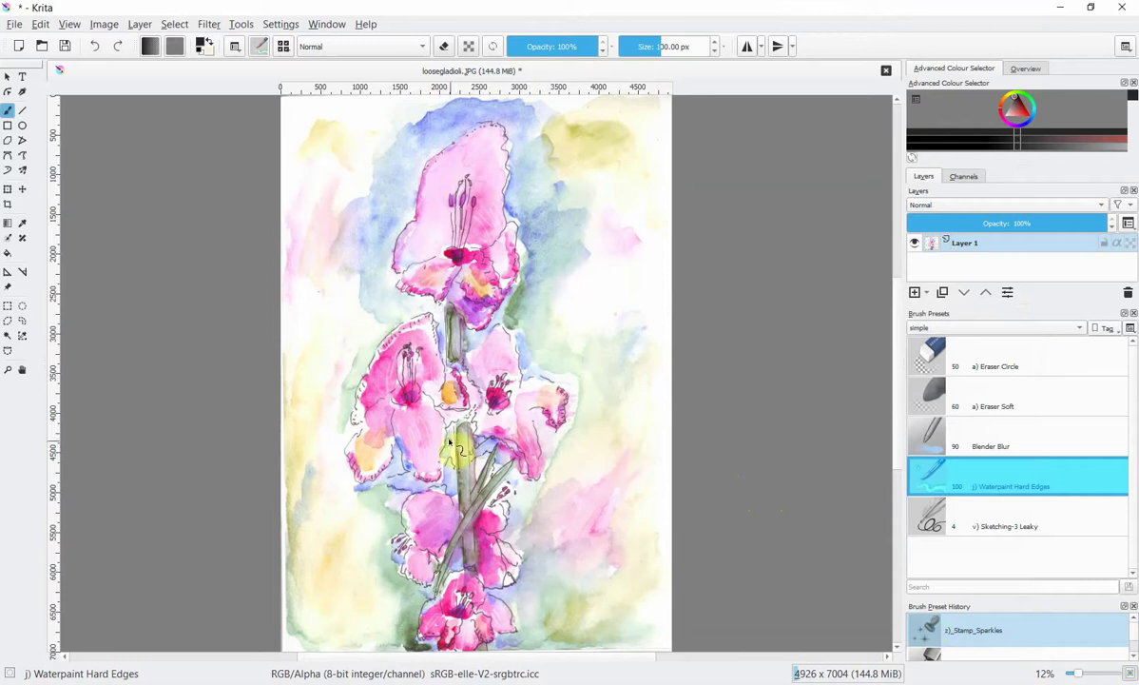
mouse_move(463, 404)
left_mouse_down()
mouse_move(439, 388)
mouse_move(430, 407)
mouse_move(411, 381)
mouse_move(394, 422)
mouse_move(357, 399)
mouse_move(373, 422)
mouse_move(376, 395)
left_mouse_up()
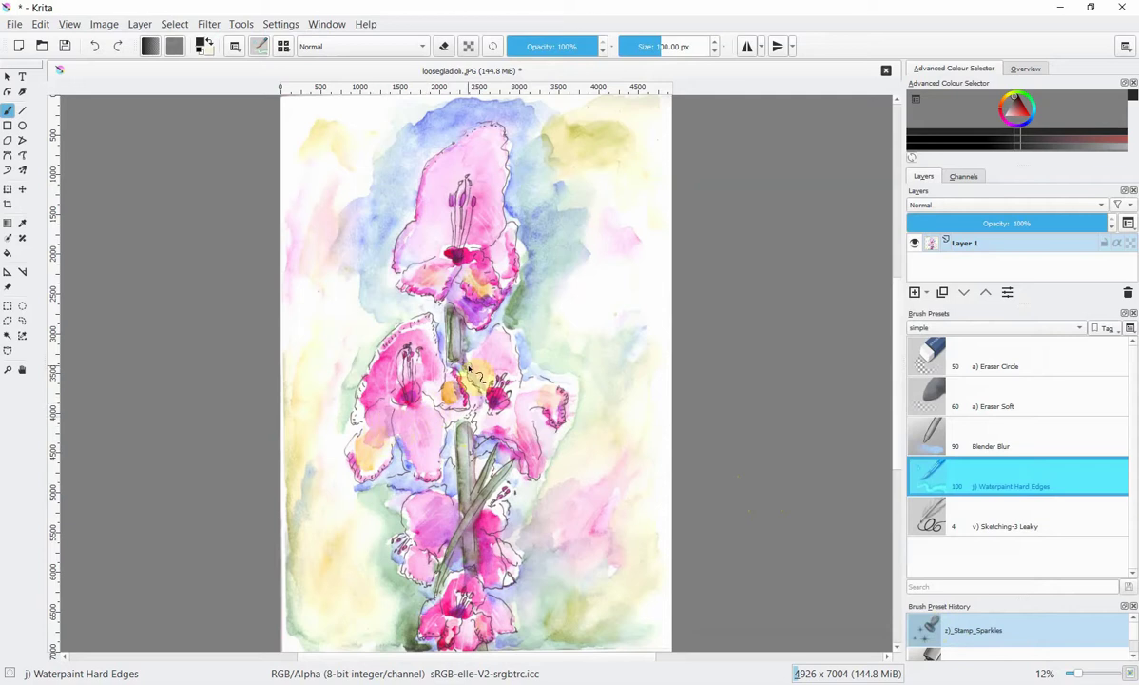
left_click(529, 348)
mouse_move(524, 340)
left_mouse_down()
mouse_move(444, 342)
mouse_move(409, 325)
mouse_move(426, 341)
left_mouse_up()
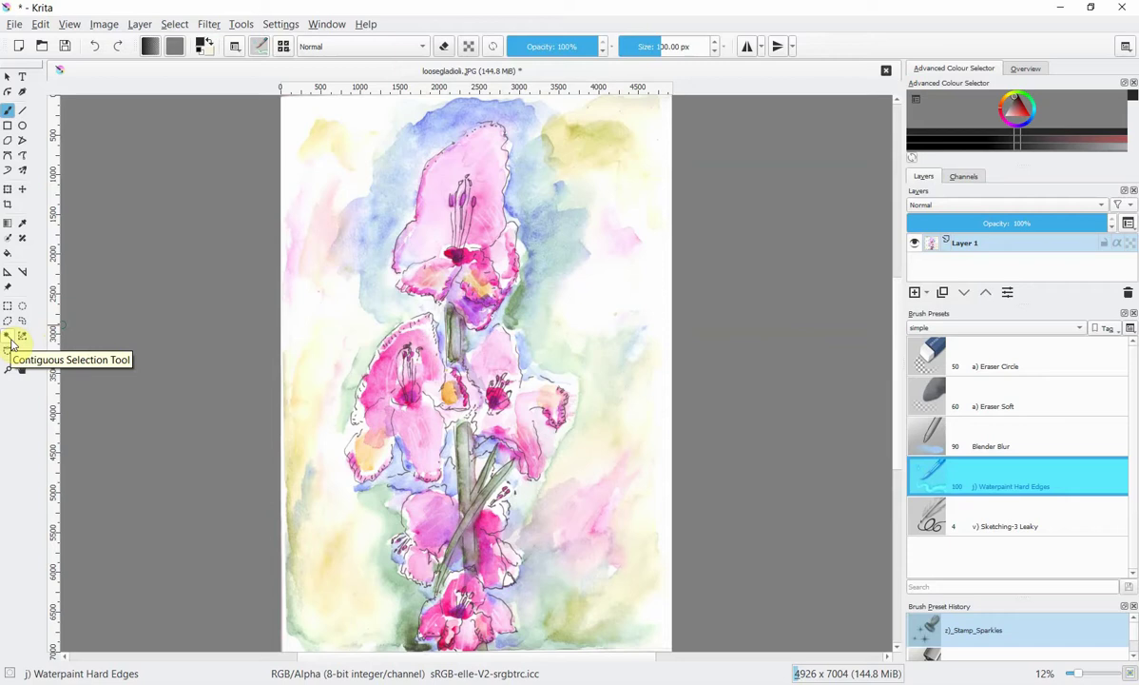
Select the white background of the painting with the Contiguous Selection Tool, delete it, and deselect.
left_click(10, 338)
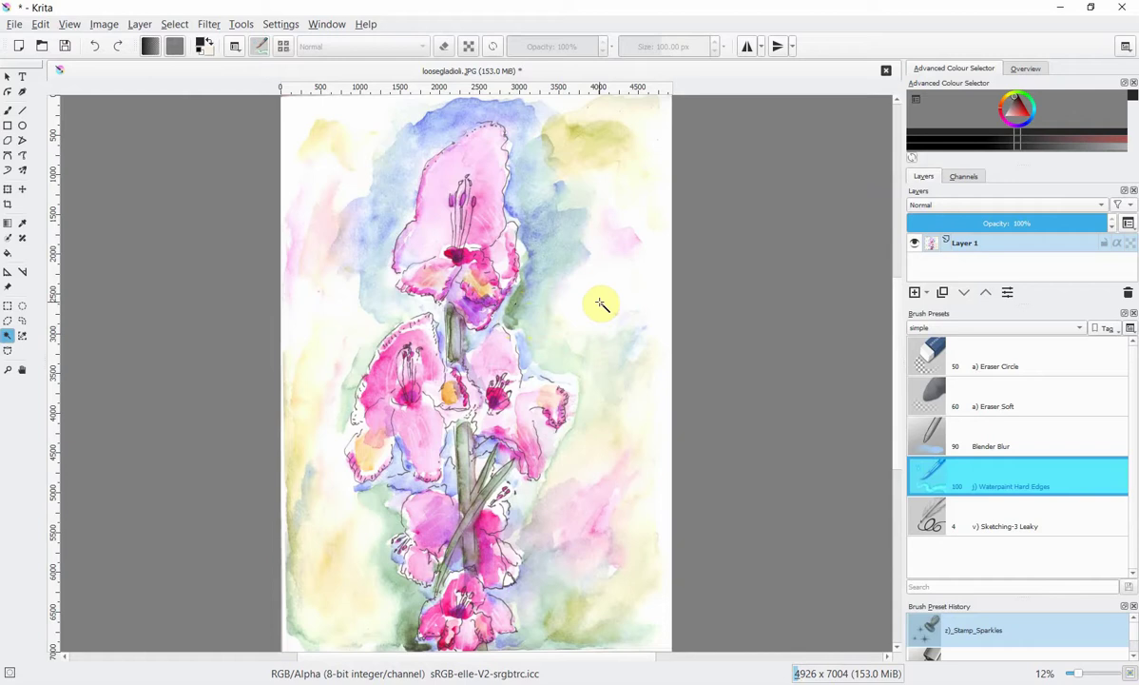
left_click(600, 302)
left_click(602, 310)
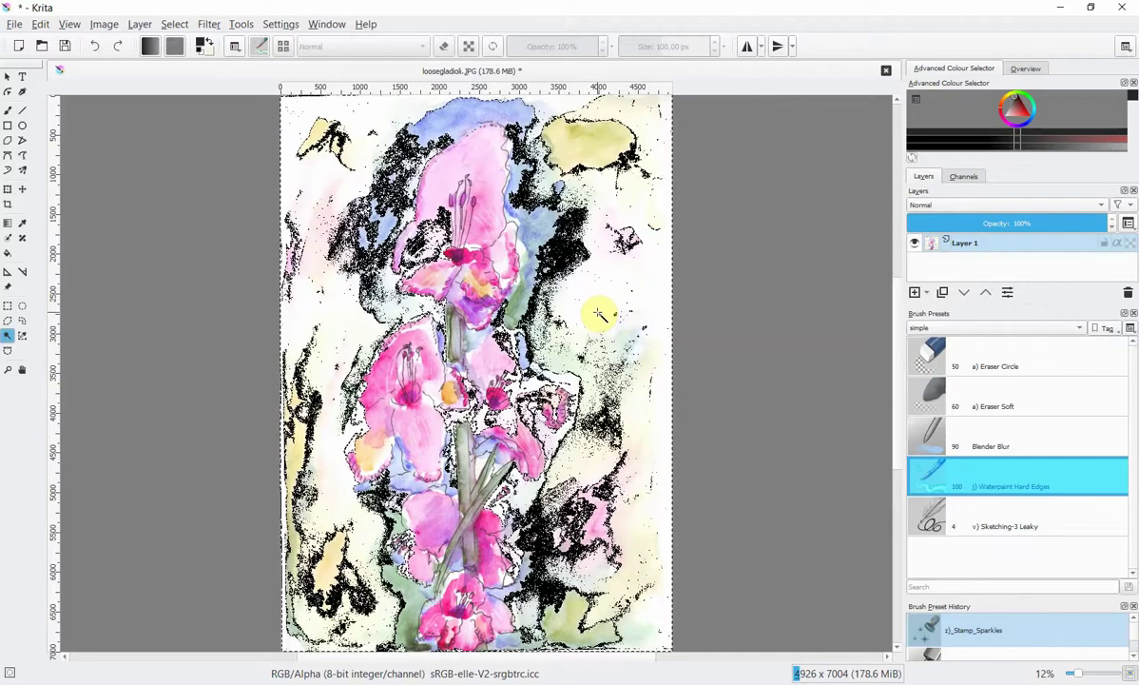
key("Delete")
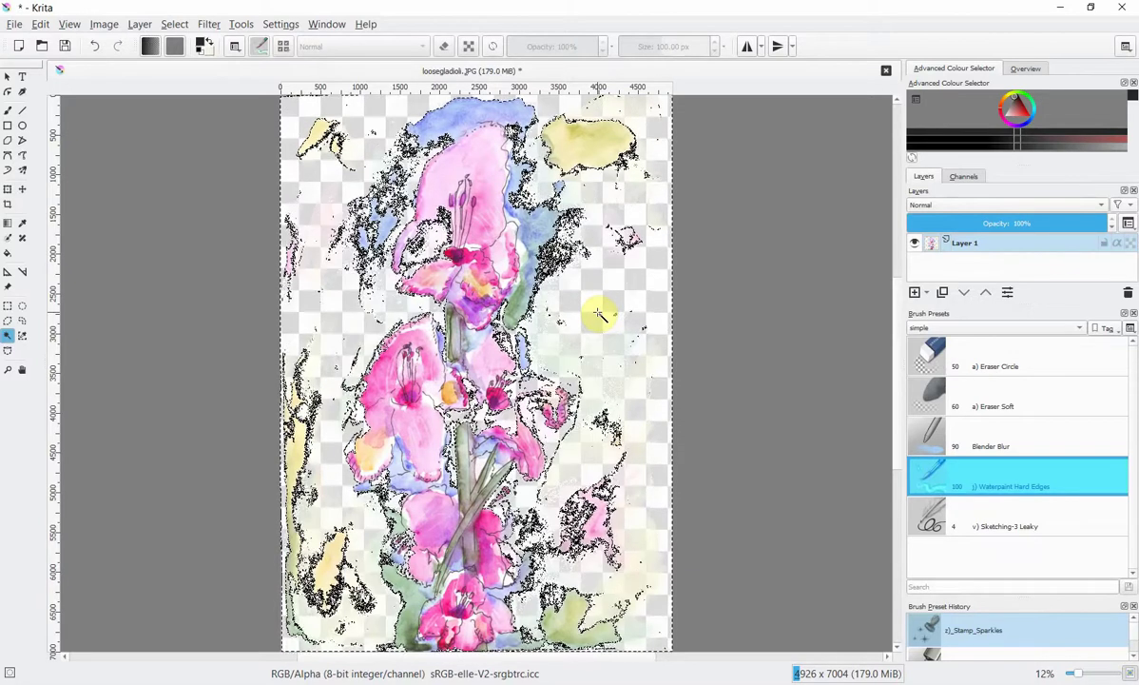
left_click(175, 25)
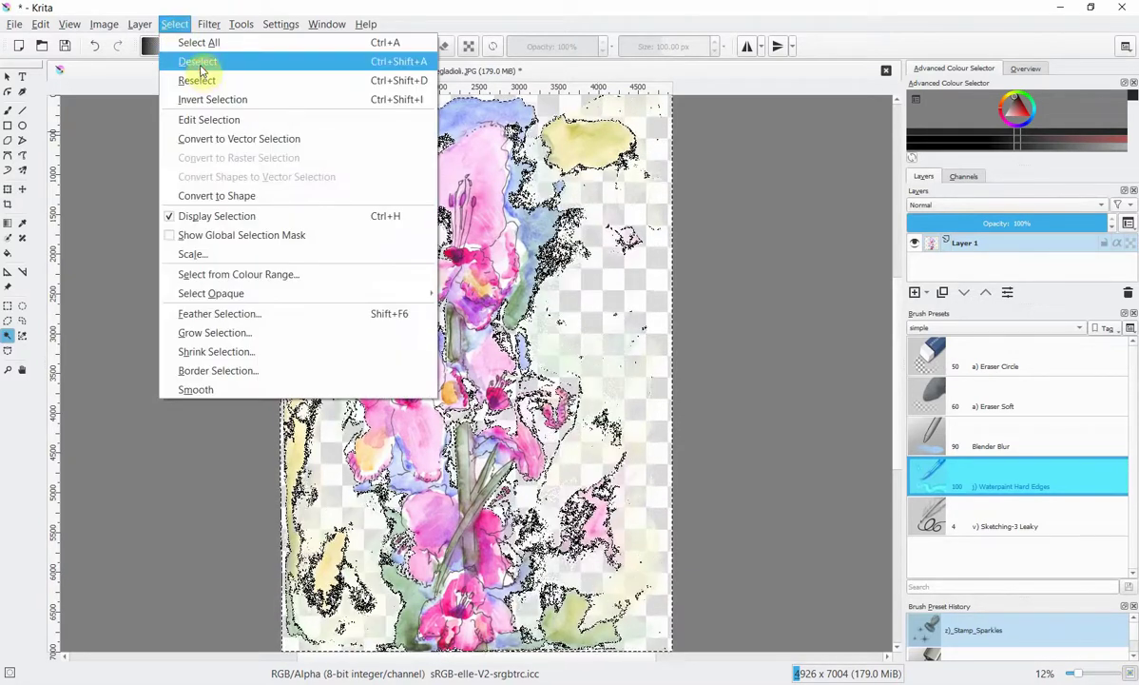
left_click(198, 63)
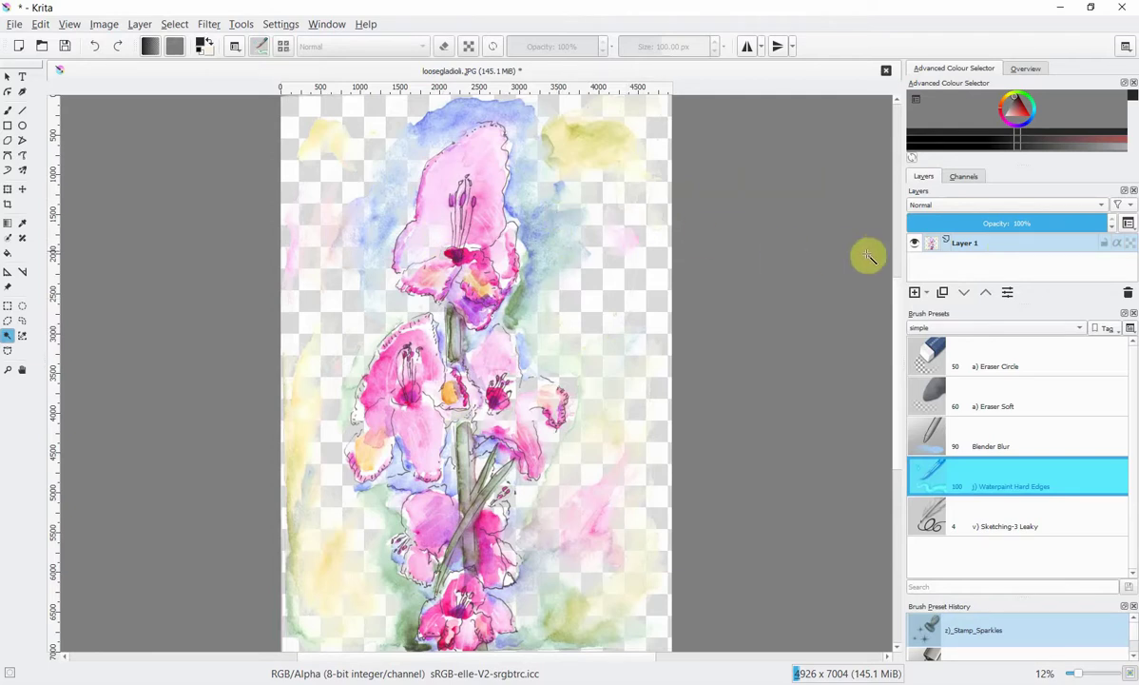
Add a transparency mask to Layer 1 and make the mask the active layer.
mouse_move(987, 247)
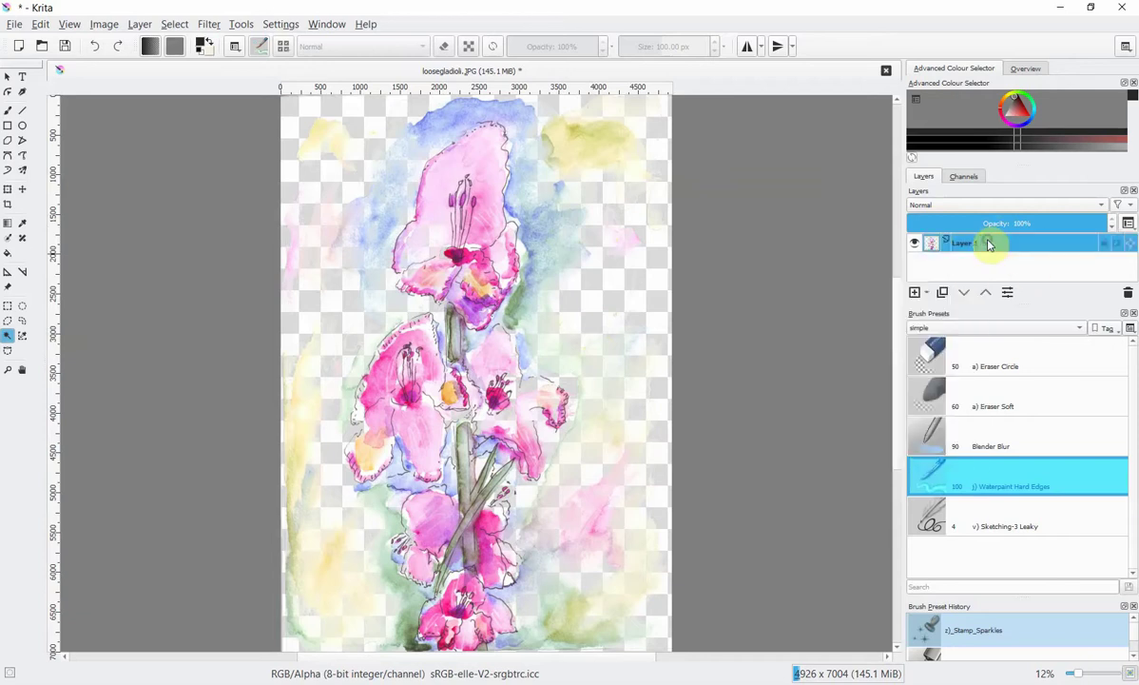
right_click(988, 246)
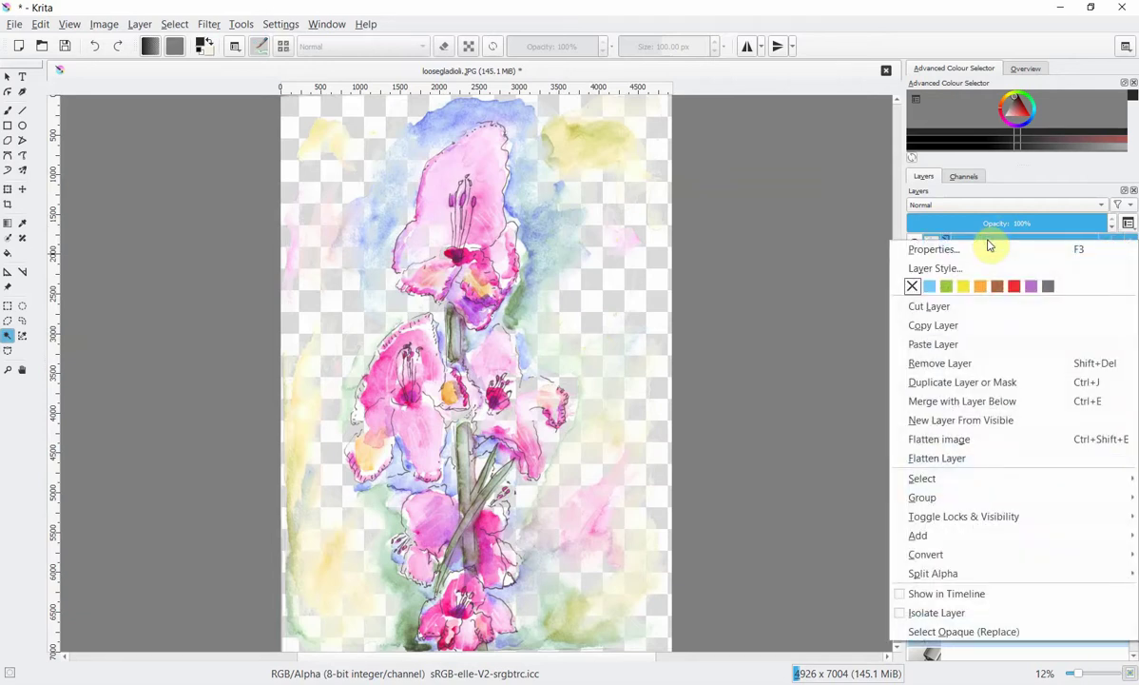
mouse_move(921, 538)
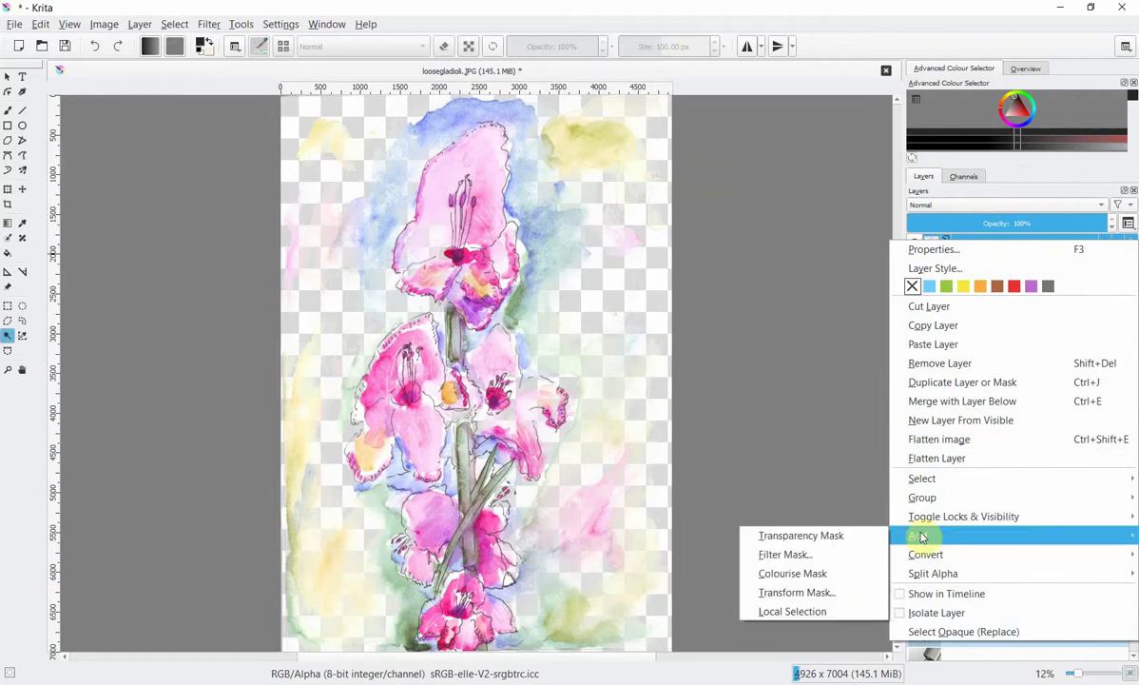
left_click(830, 538)
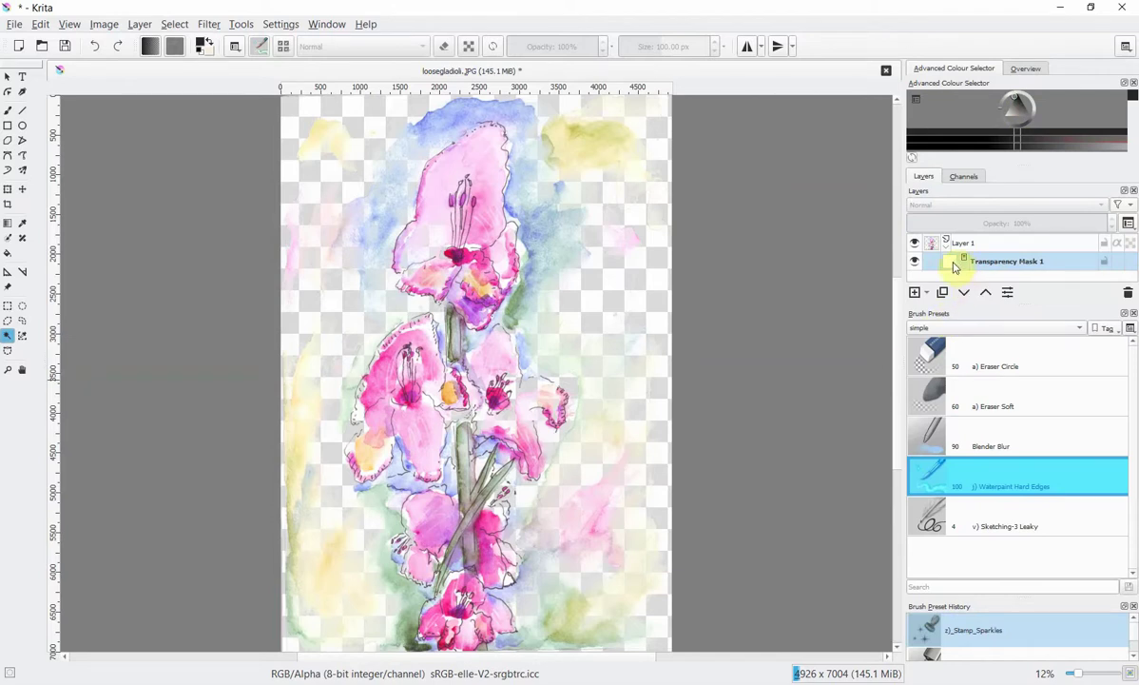
mouse_move(955, 266)
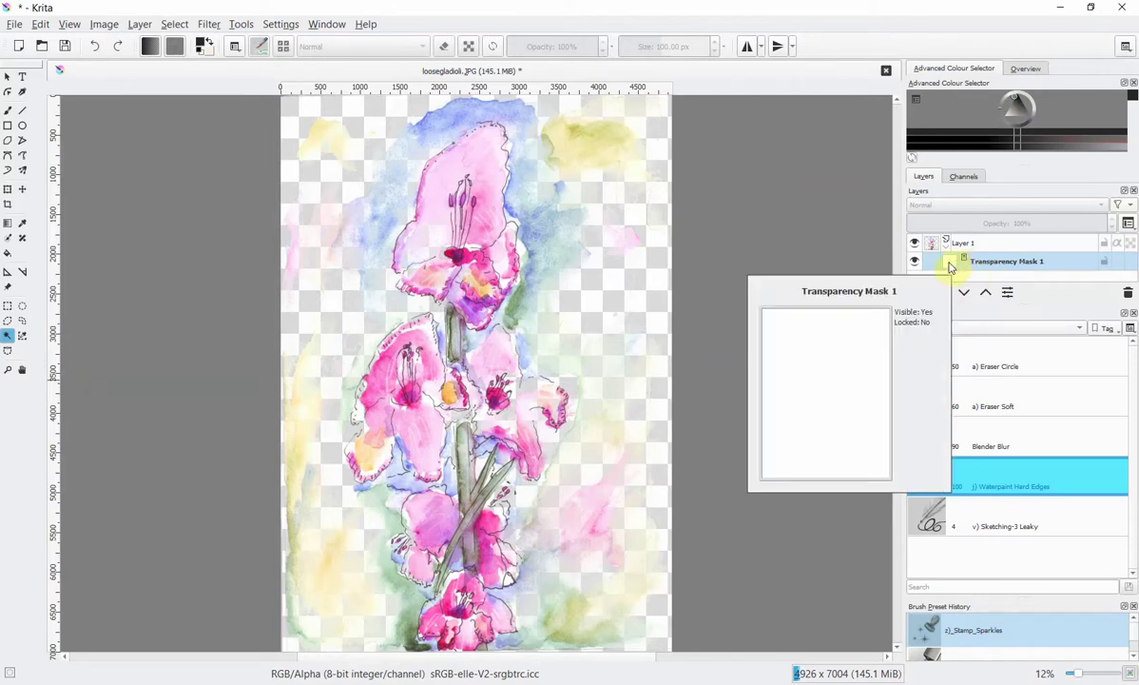
left_click(949, 266)
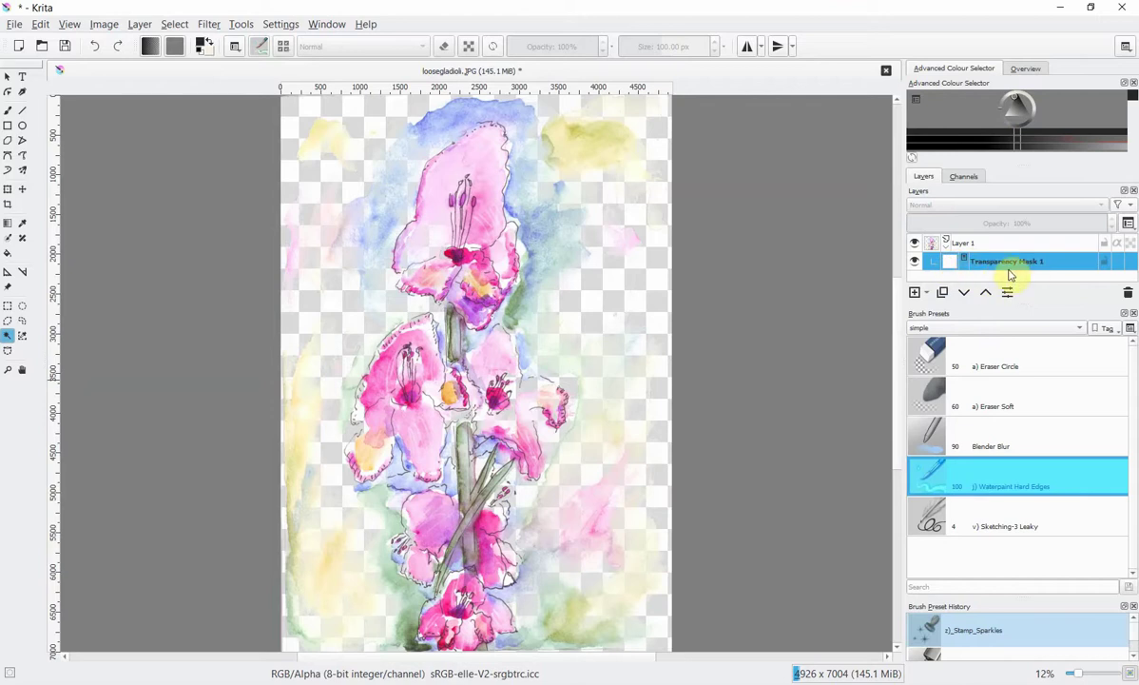
mouse_move(1066, 261)
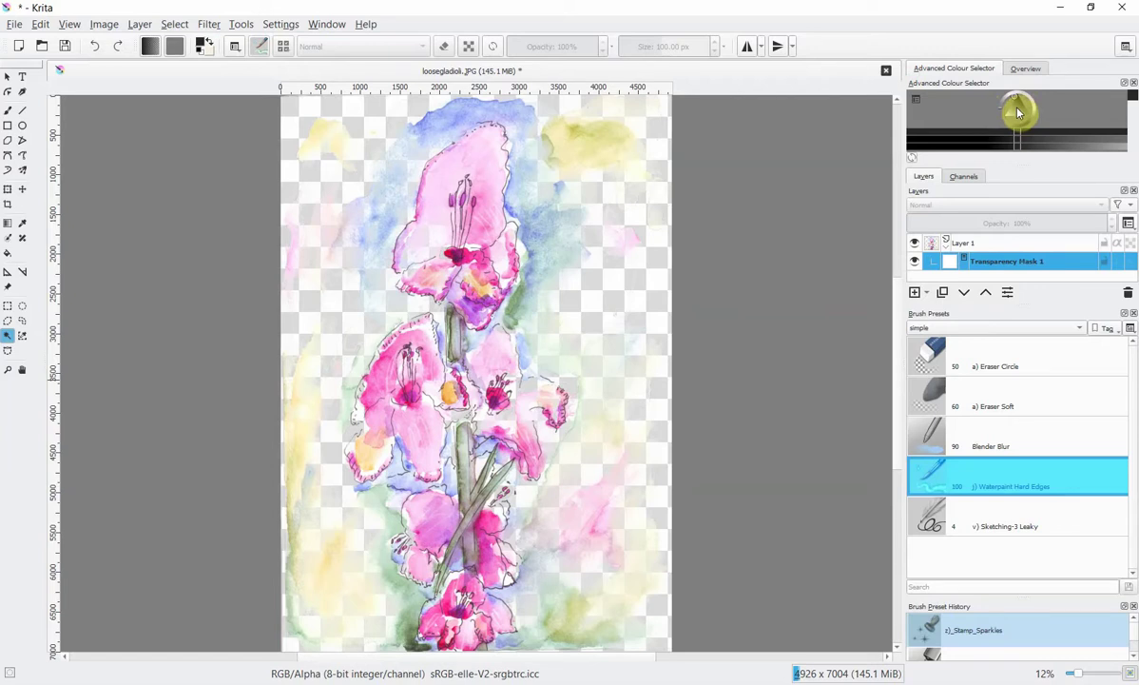
Paint on the transparency mask with an enlarged Waterpaint Hard Edges brush to hide the pink patch in the painting's lower right background.
left_click(9, 111)
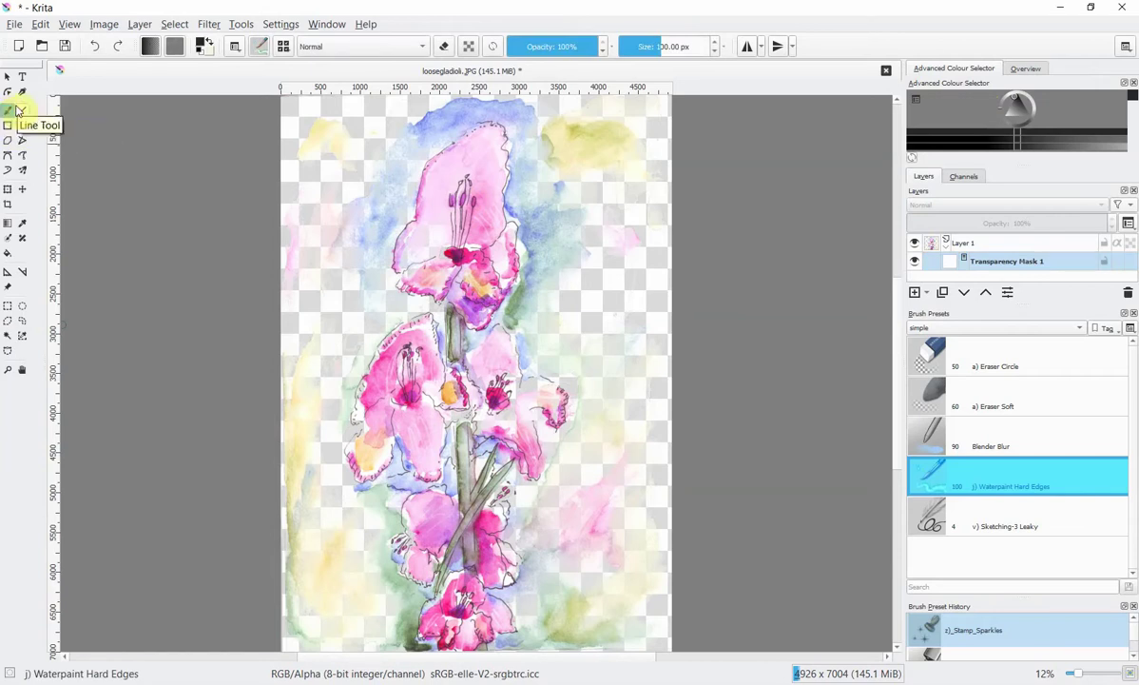
mouse_move(981, 487)
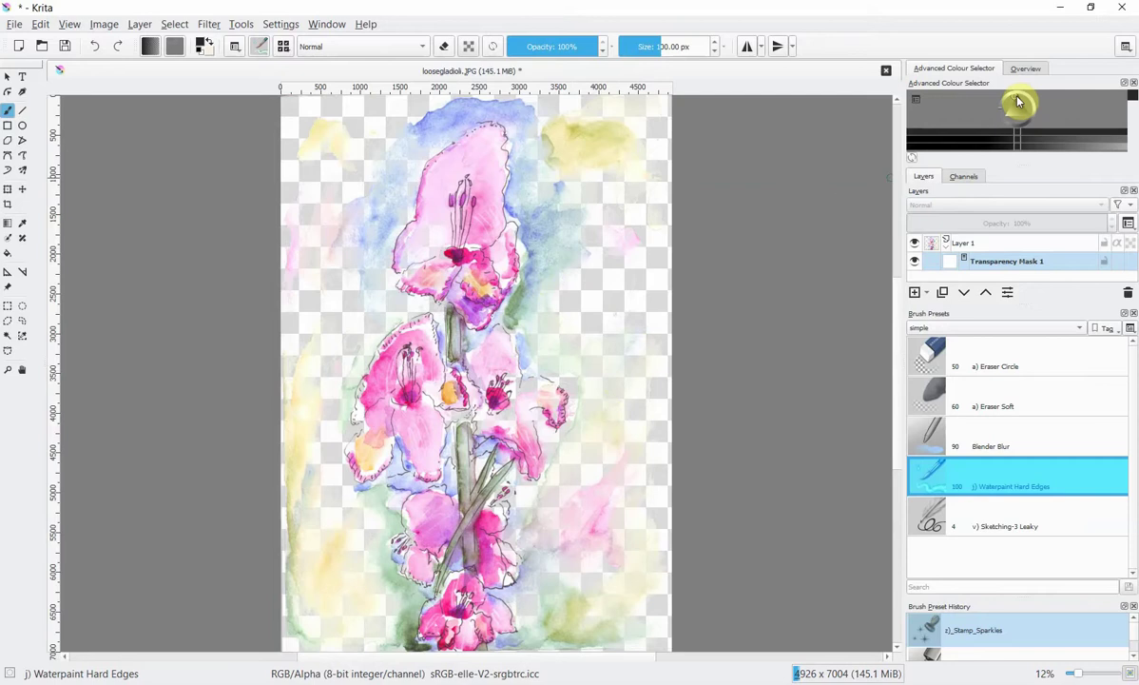
left_click(1018, 101)
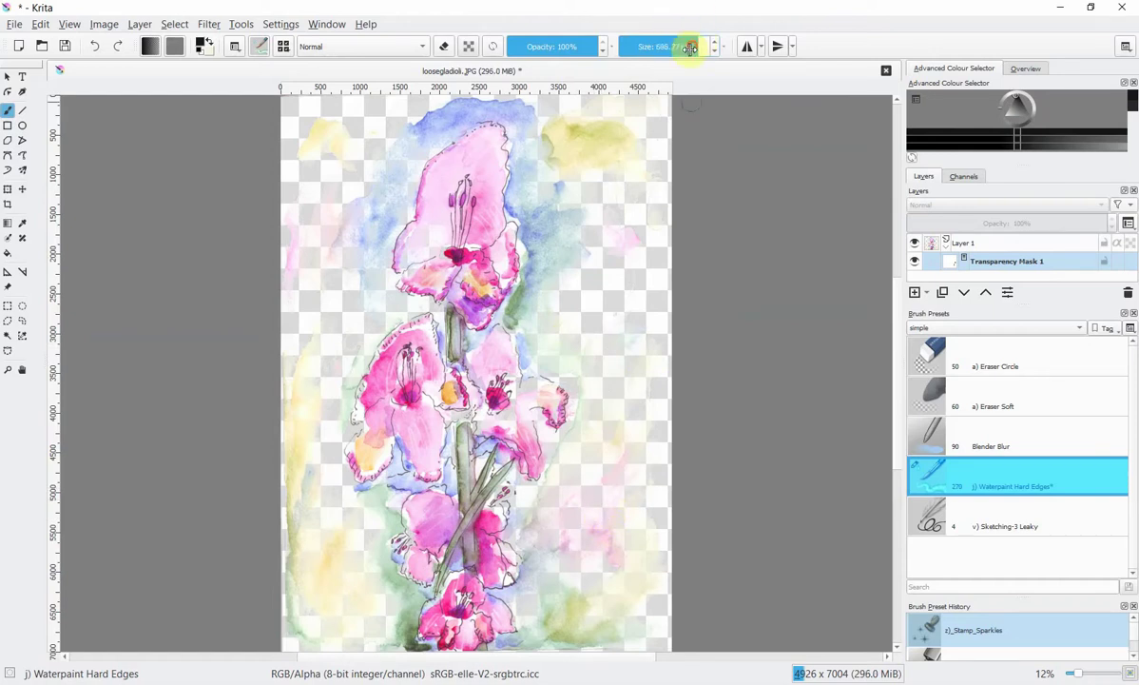
left_click_drag(690, 47, 677, 47)
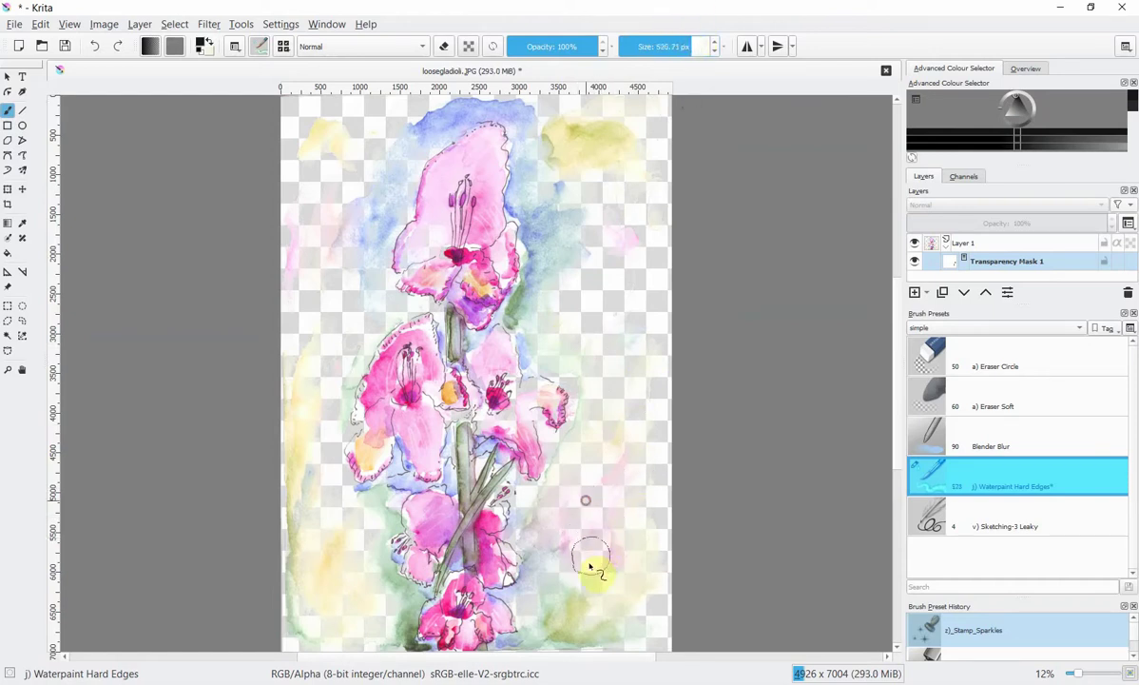
mouse_move(612, 523)
left_mouse_down()
mouse_move(589, 558)
mouse_move(598, 511)
mouse_move(588, 567)
mouse_move(621, 492)
mouse_move(617, 594)
mouse_move(607, 515)
mouse_move(584, 590)
mouse_move(606, 497)
mouse_move(577, 568)
mouse_move(633, 526)
mouse_move(619, 579)
mouse_move(617, 534)
left_mouse_up()
Show all brush presets and choose the Bristle Squared brush.
left_click(1063, 341)
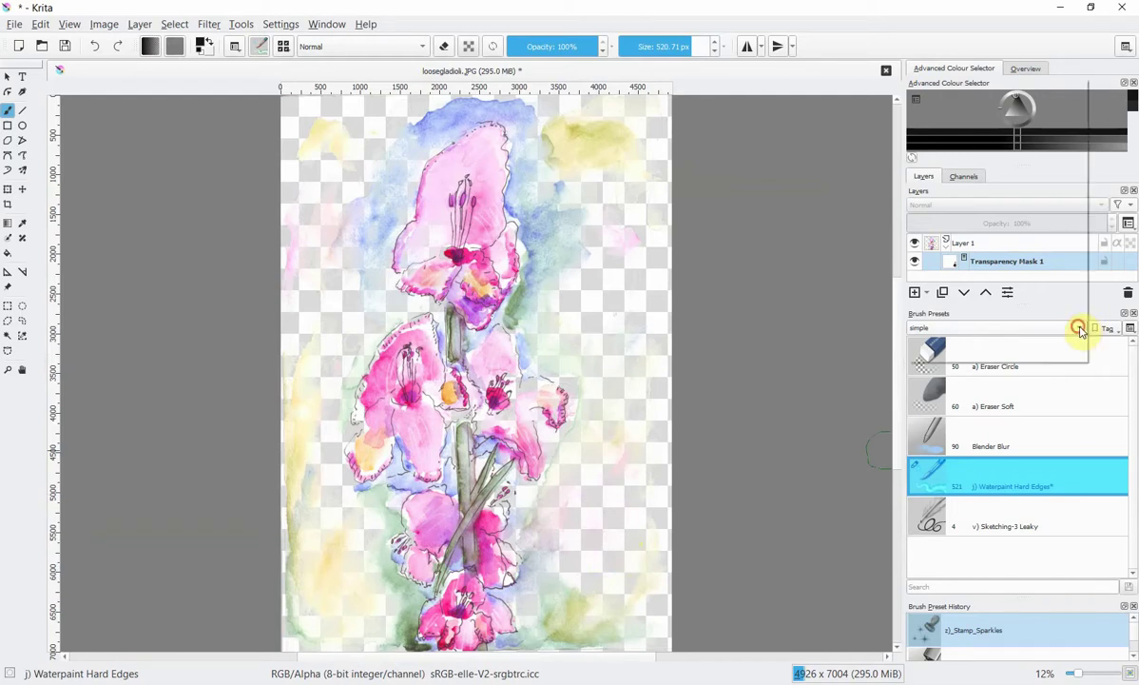
left_click(1080, 329)
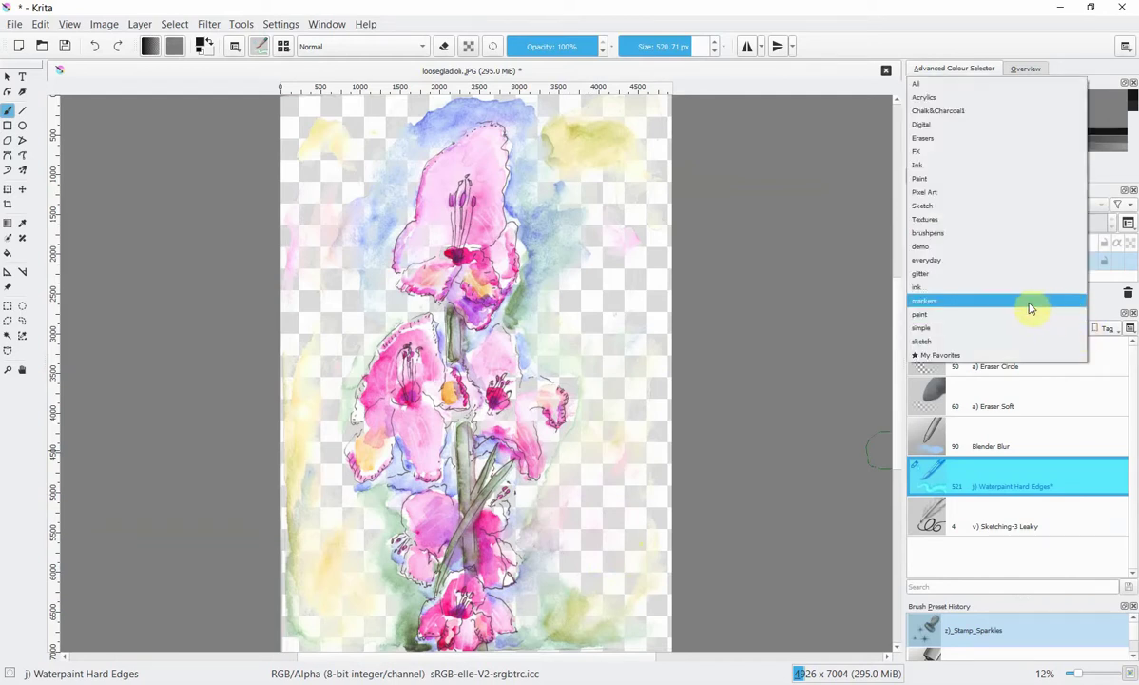
left_click(944, 86)
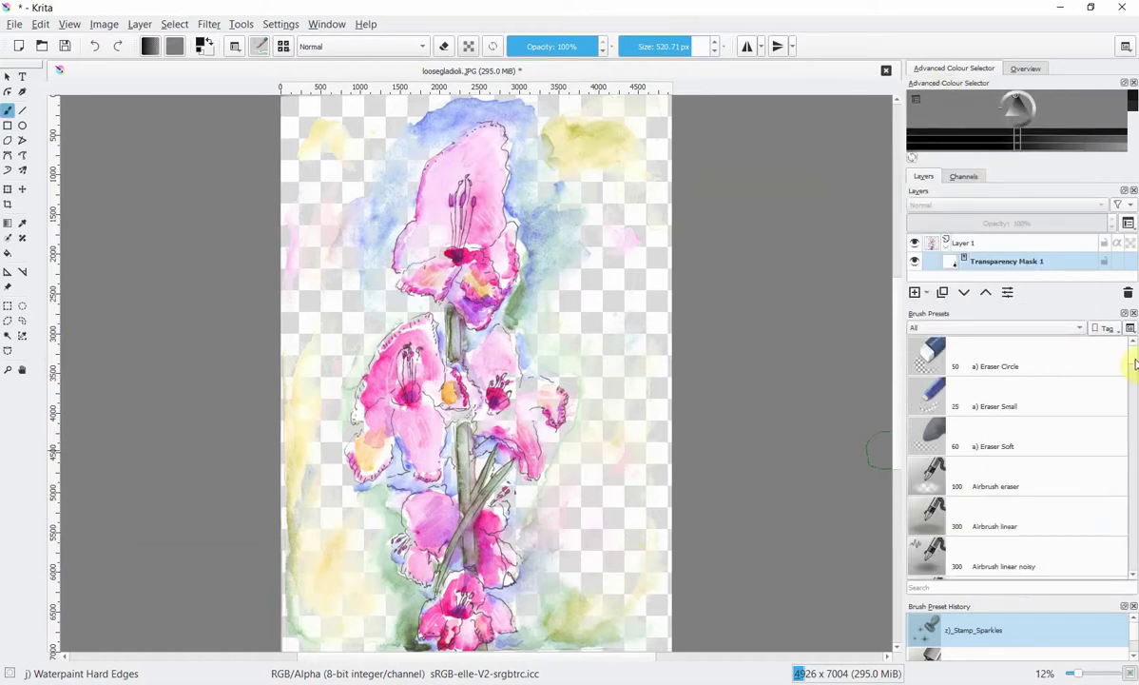
mouse_move(1133, 358)
left_mouse_down()
mouse_move(1128, 431)
mouse_move(1122, 399)
left_mouse_up()
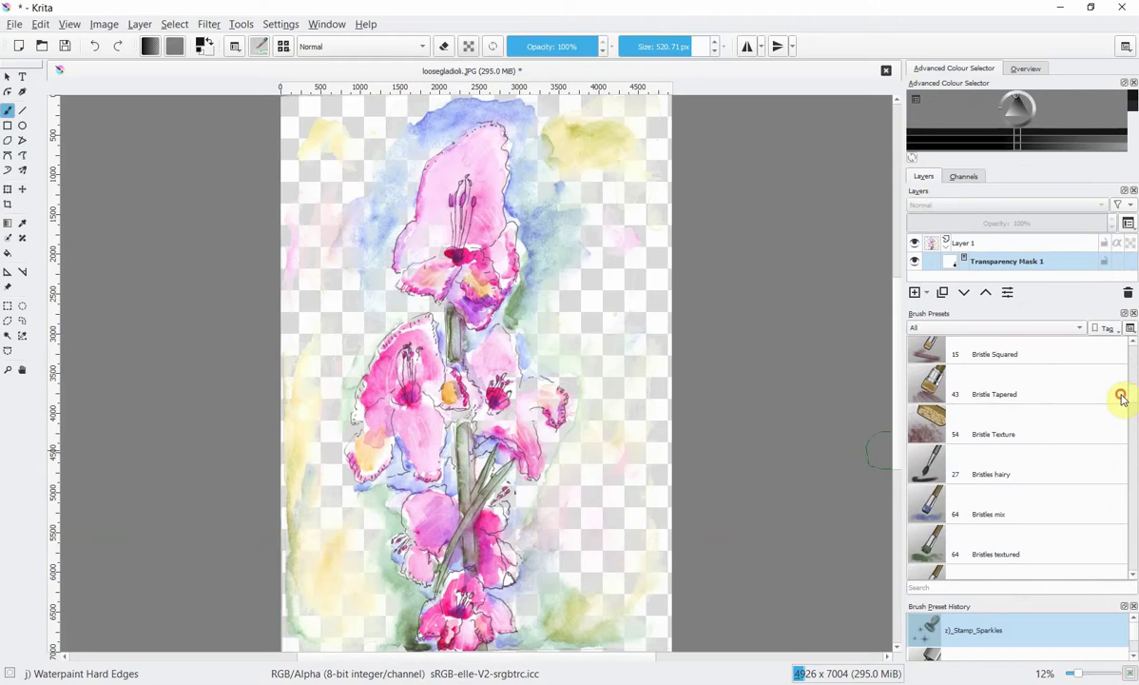
left_click(1009, 358)
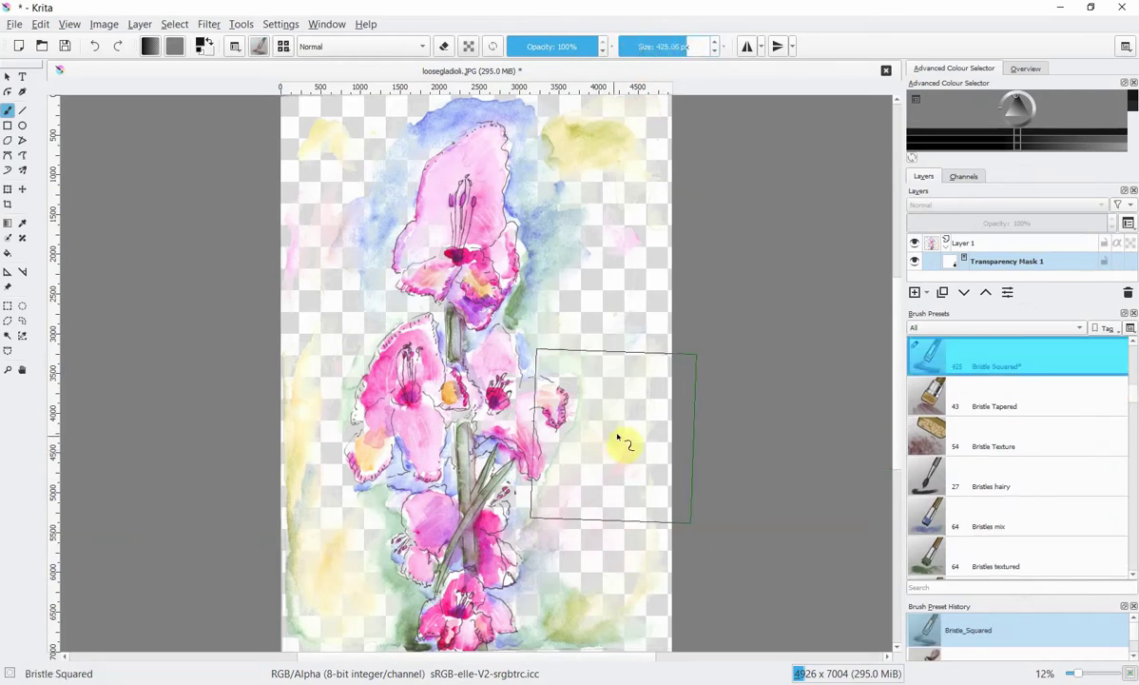
Hide the background along the painting's right side by brushing on the transparency mask, with the brush size reduced to 116.73 px.
mouse_move(654, 421)
left_mouse_down()
mouse_move(656, 358)
mouse_move(665, 366)
mouse_move(656, 370)
left_mouse_up()
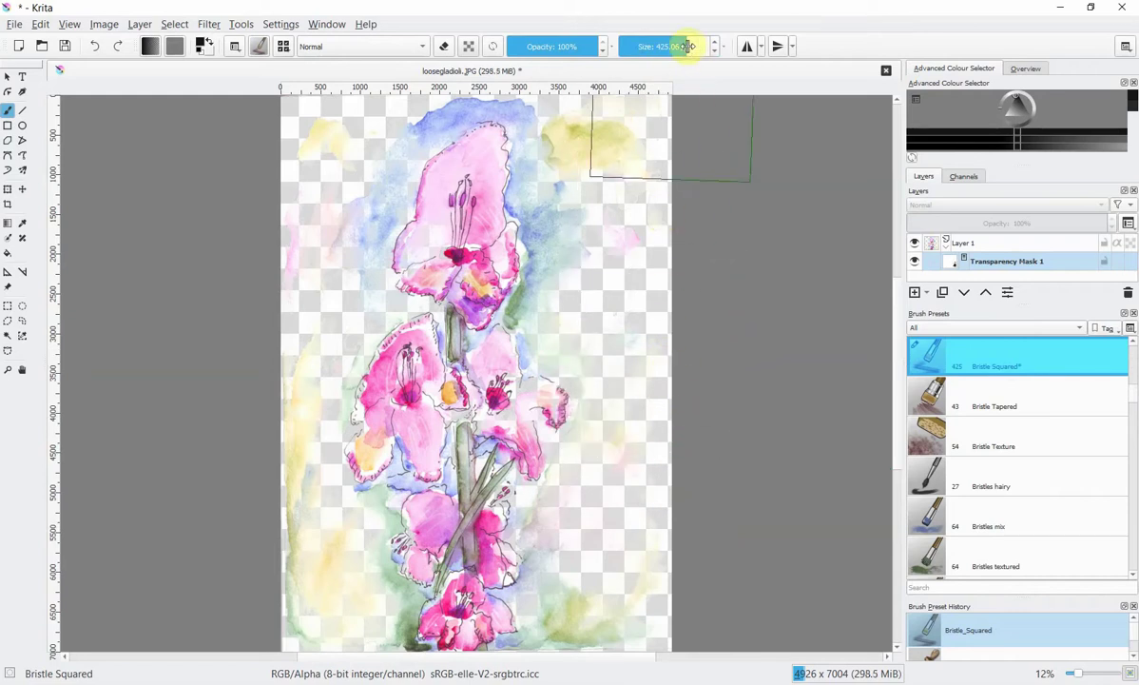
left_click(663, 45)
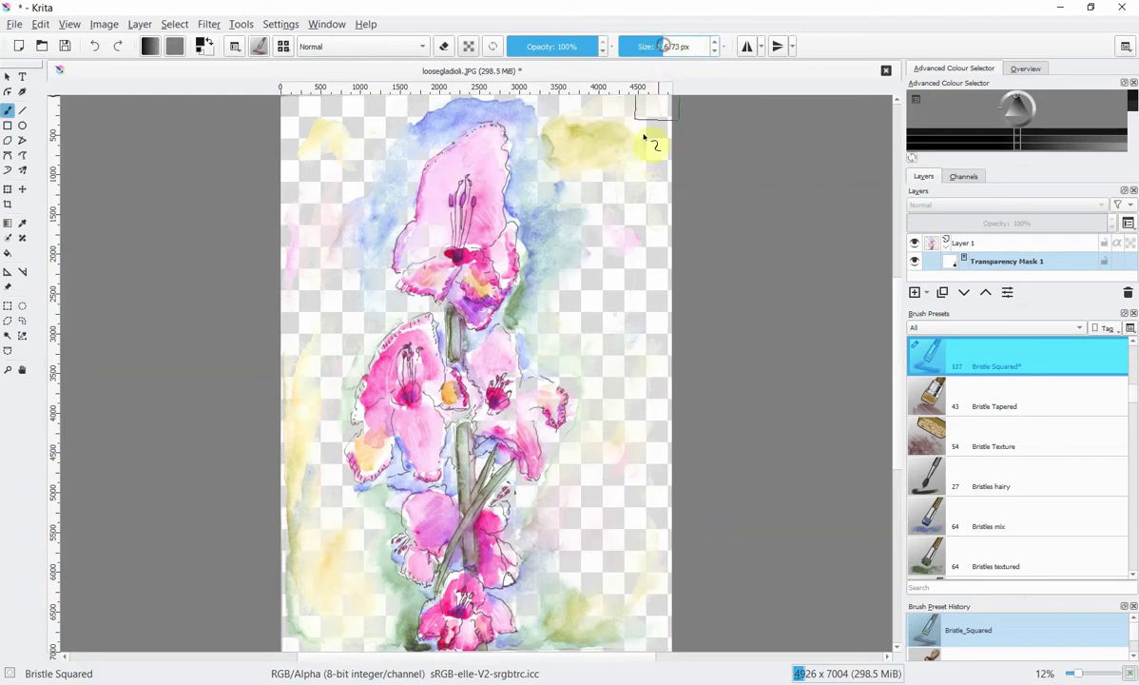
mouse_move(616, 183)
left_mouse_down()
mouse_move(652, 175)
mouse_move(640, 93)
mouse_move(625, 125)
mouse_move(594, 105)
mouse_move(629, 150)
mouse_move(628, 140)
mouse_move(623, 118)
mouse_move(608, 203)
mouse_move(604, 136)
mouse_move(616, 138)
mouse_move(644, 322)
mouse_move(649, 223)
mouse_move(628, 330)
mouse_move(624, 436)
mouse_move(645, 328)
mouse_move(643, 457)
mouse_move(624, 632)
mouse_move(662, 542)
mouse_move(618, 647)
mouse_move(658, 561)
mouse_move(659, 521)
mouse_move(651, 639)
mouse_move(640, 646)
mouse_move(637, 415)
mouse_move(610, 604)
mouse_move(626, 584)
mouse_move(615, 444)
mouse_move(635, 418)
mouse_move(623, 369)
left_mouse_up()
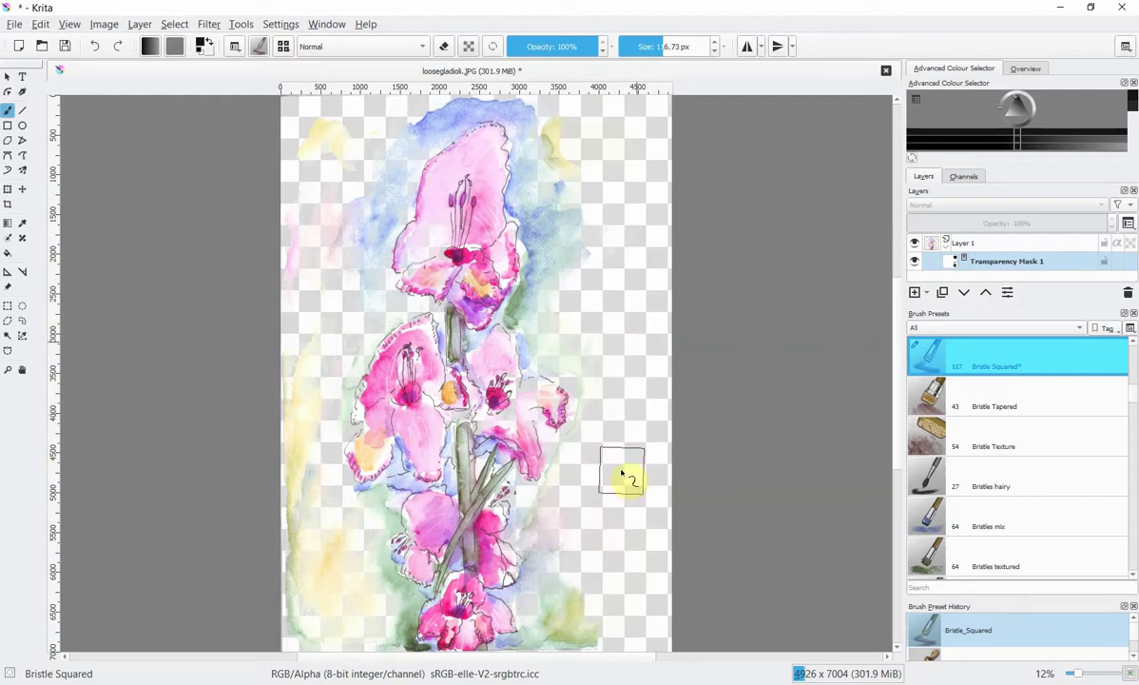
Brush on the transparency mask in a light colour to bring back the pink patch in the painting's lower right background.
left_click_drag(592, 483, 609, 503)
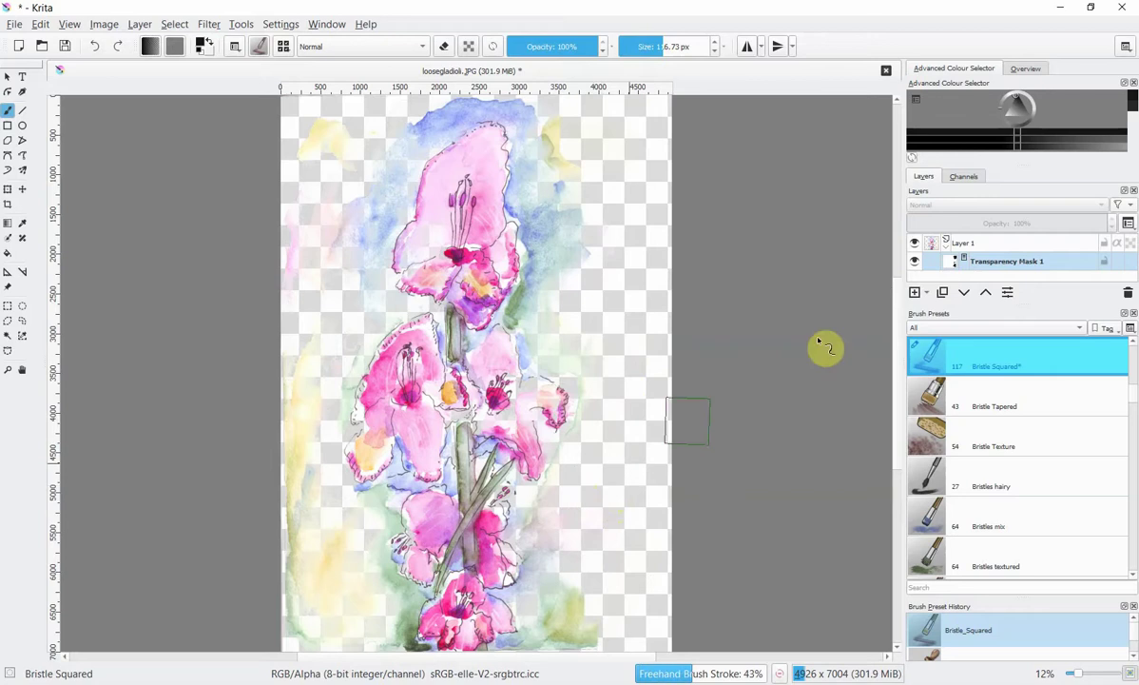
left_click(1011, 117)
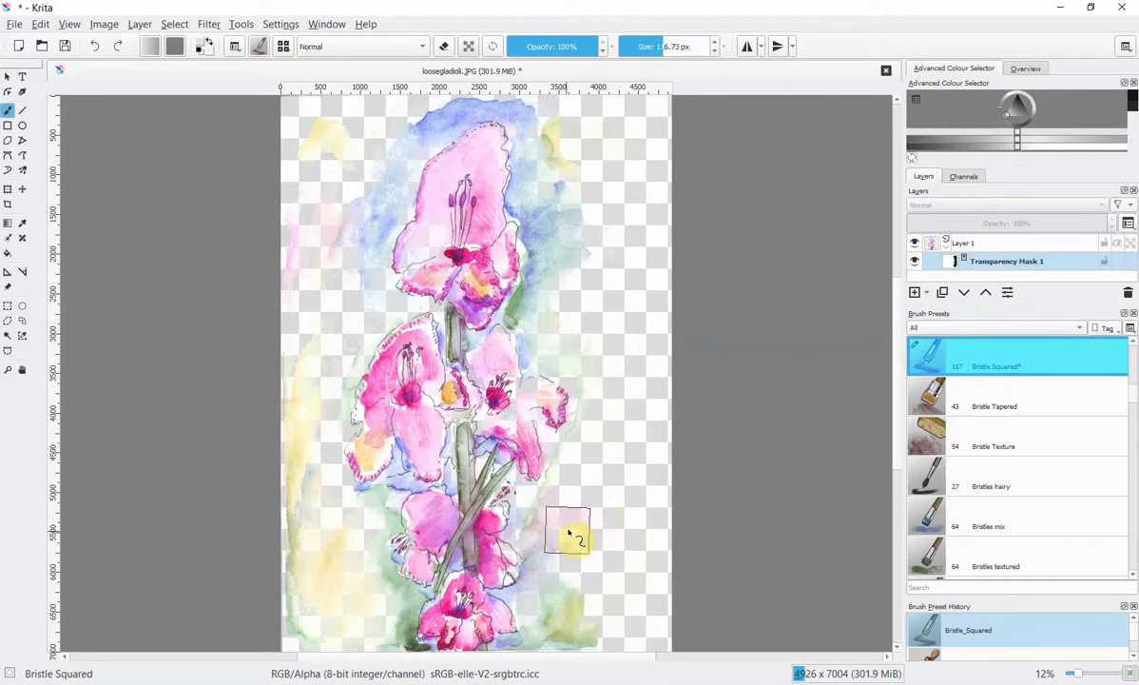
mouse_move(568, 533)
left_mouse_down()
mouse_move(615, 505)
mouse_move(600, 472)
mouse_move(568, 500)
mouse_move(610, 419)
mouse_move(598, 559)
mouse_move(574, 571)
mouse_move(577, 585)
mouse_move(600, 580)
left_mouse_up()
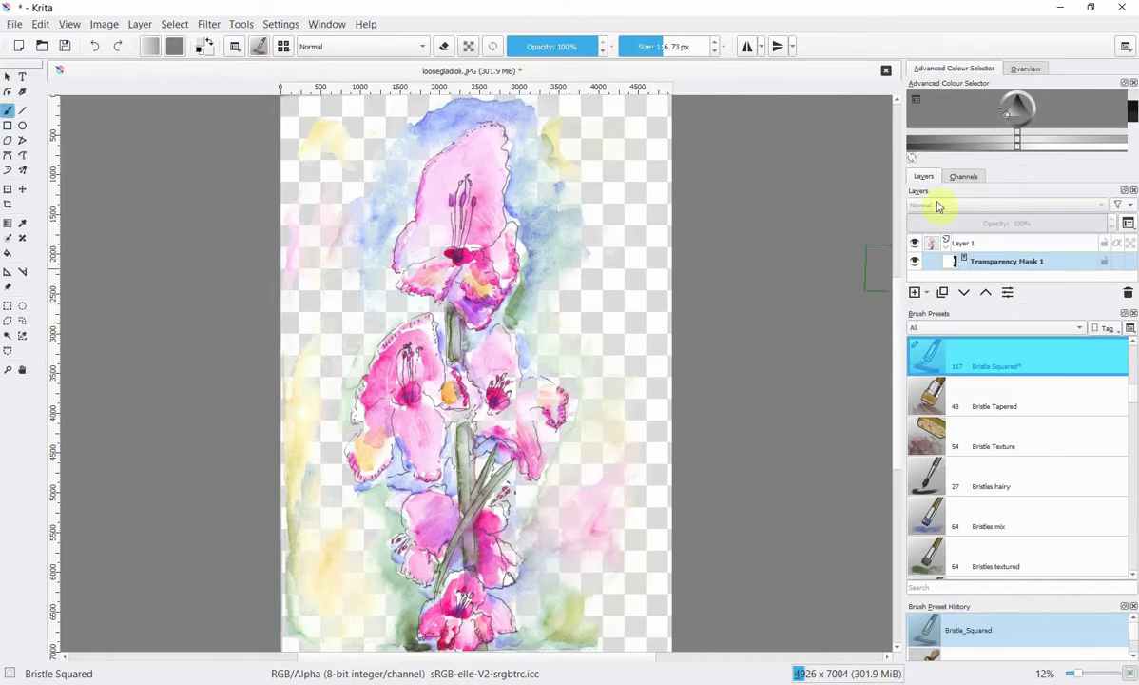
left_click_drag(970, 101, 1020, 104)
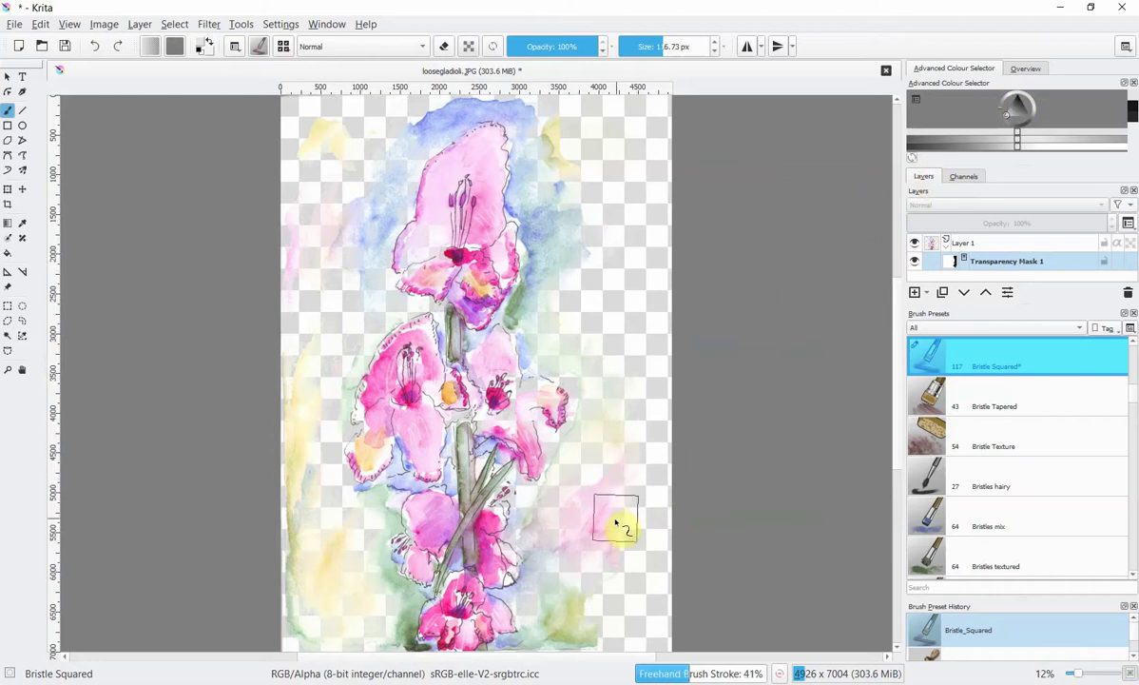
mouse_move(606, 527)
left_mouse_down()
mouse_move(614, 490)
mouse_move(590, 515)
mouse_move(908, 205)
mouse_move(805, 268)
mouse_move(673, 491)
mouse_move(599, 515)
mouse_move(634, 456)
mouse_move(598, 514)
left_mouse_up()
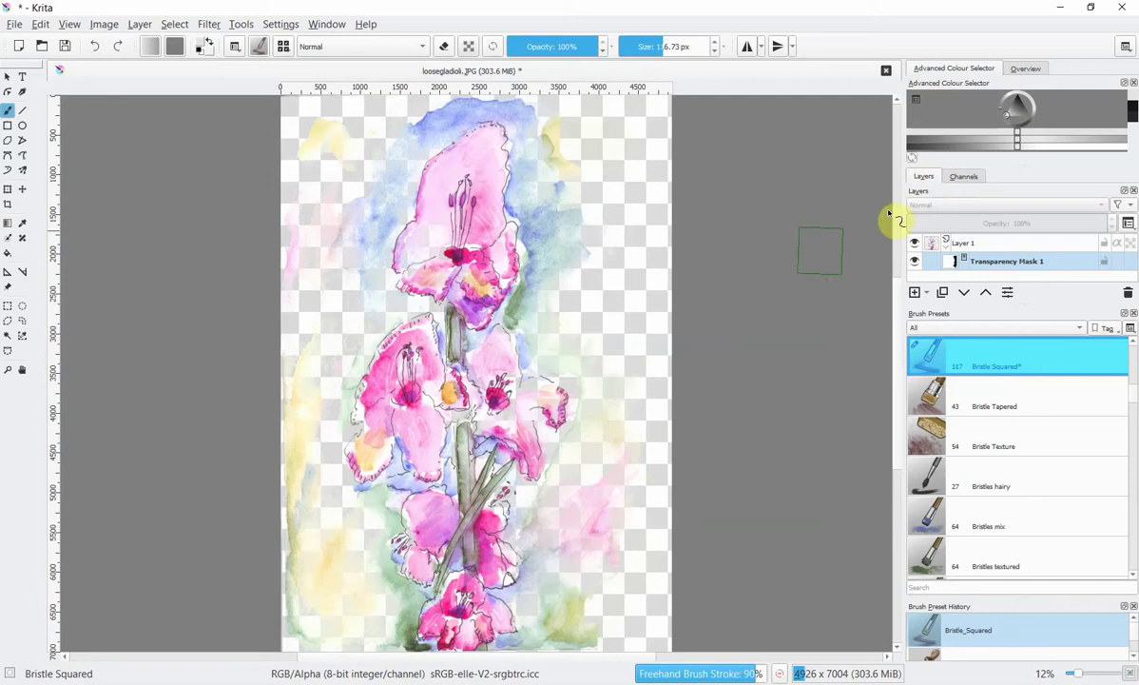
Paint the transparency mask black to hide the remaining background down both sides and around the uppermost flower.
left_click(1018, 100)
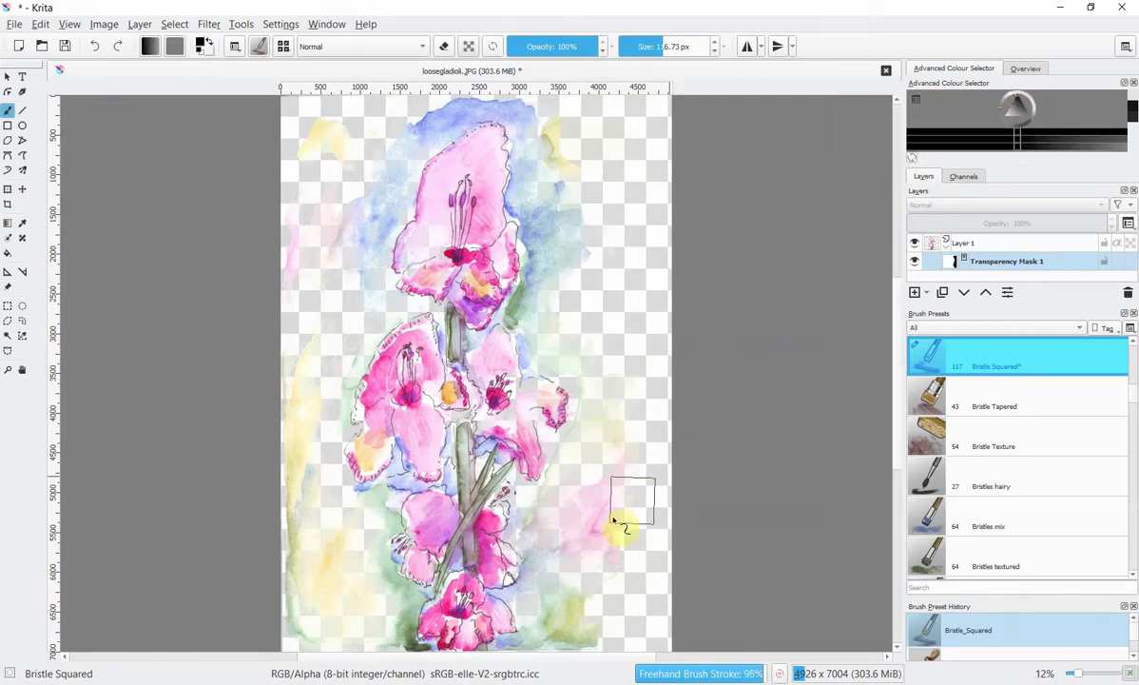
mouse_move(588, 539)
left_mouse_down()
mouse_move(622, 459)
mouse_move(607, 532)
mouse_move(605, 476)
mouse_move(629, 458)
left_mouse_up()
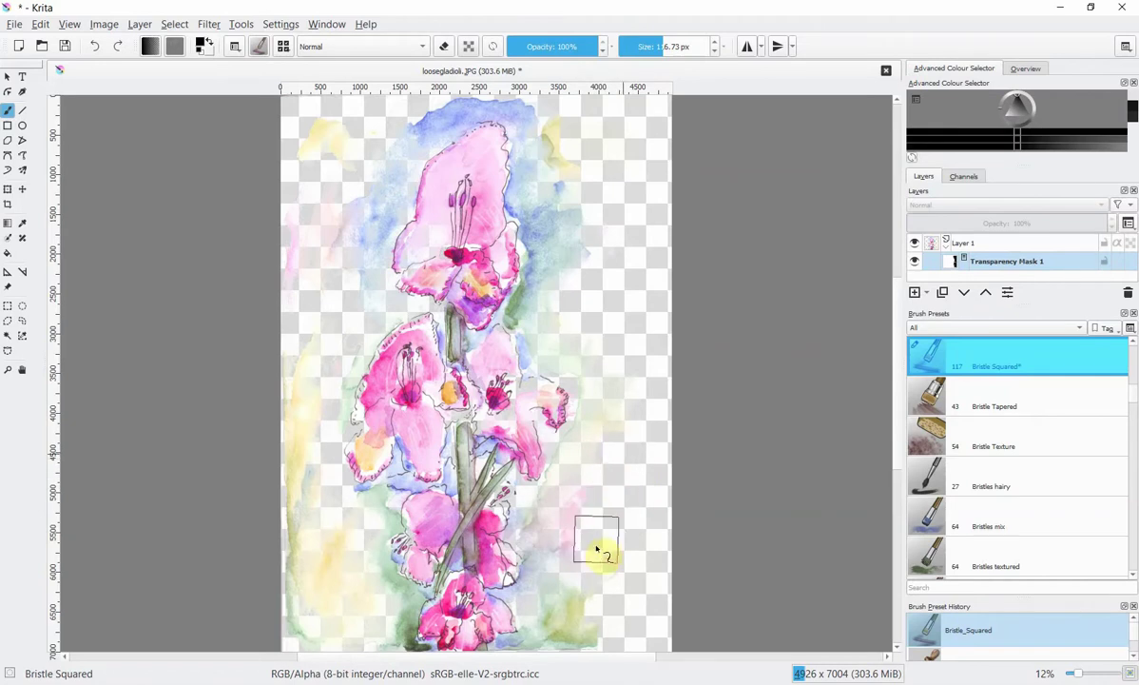
mouse_move(611, 609)
left_mouse_down()
mouse_move(564, 638)
mouse_move(582, 523)
mouse_move(624, 450)
mouse_move(627, 364)
left_mouse_up()
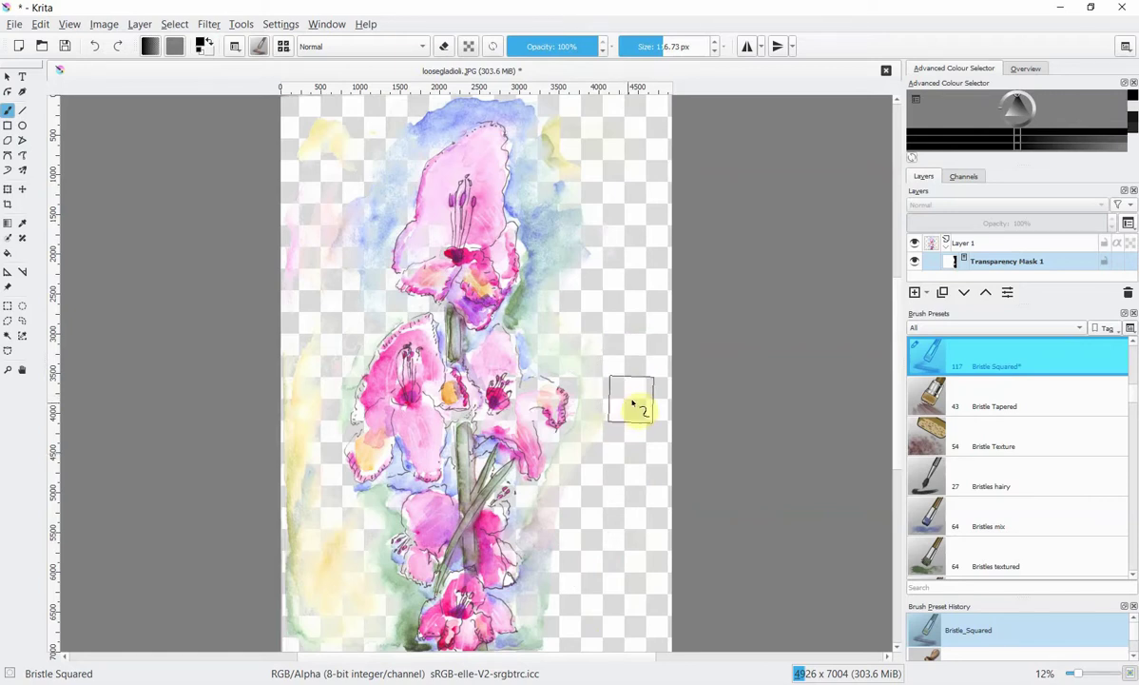
mouse_move(304, 562)
left_mouse_down()
mouse_move(317, 617)
mouse_move(316, 564)
mouse_move(301, 611)
mouse_move(334, 661)
mouse_move(302, 538)
mouse_move(306, 245)
mouse_move(325, 133)
mouse_move(310, 226)
mouse_move(326, 237)
mouse_move(401, 122)
mouse_move(467, 97)
mouse_move(529, 105)
mouse_move(550, 127)
mouse_move(567, 195)
mouse_move(586, 295)
mouse_move(582, 359)
mouse_move(596, 382)
mouse_move(589, 461)
mouse_move(572, 483)
mouse_move(569, 615)
mouse_move(552, 638)
mouse_move(548, 622)
mouse_move(333, 603)
mouse_move(367, 599)
mouse_move(350, 552)
mouse_move(378, 650)
mouse_move(386, 625)
mouse_move(363, 589)
left_mouse_up()
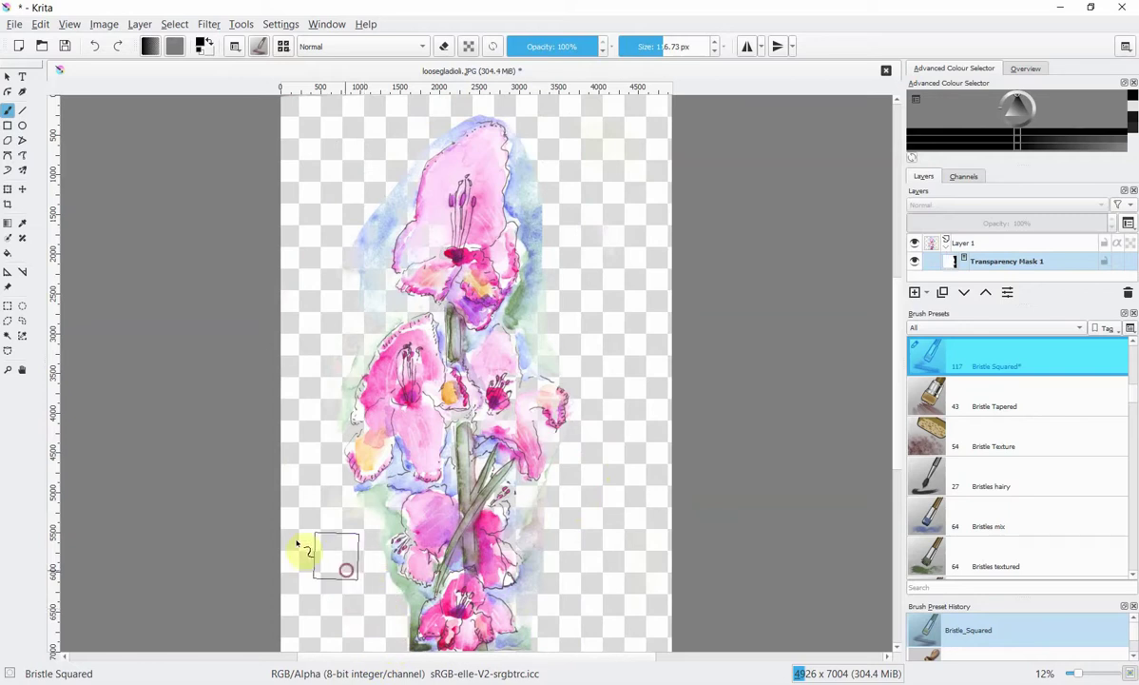
left_click(363, 208)
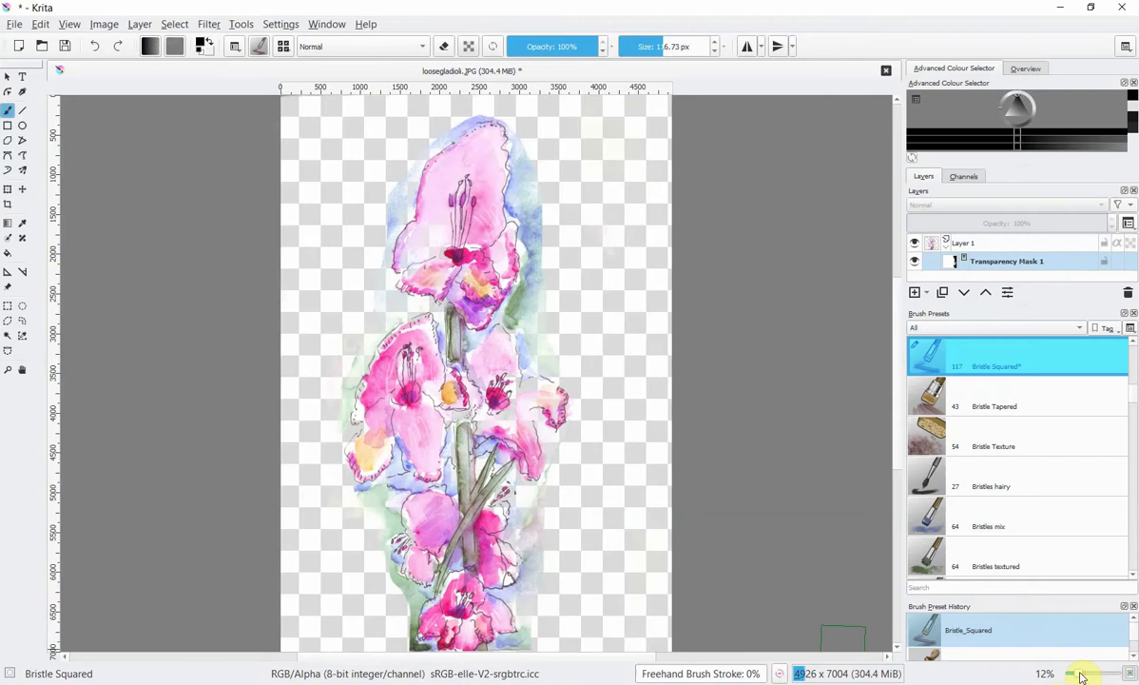
Reduce the brush to 27.21 px and brush black on the mask to hide the pale green wash right of the middle flowers.
left_click_drag(1081, 675, 1095, 674)
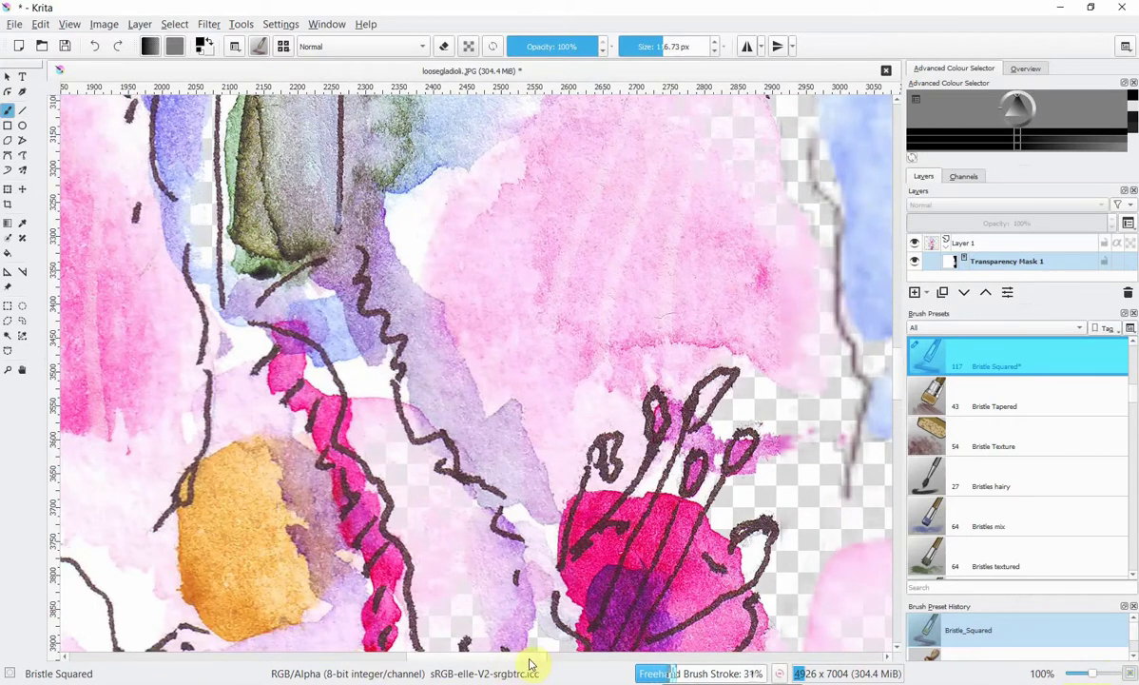
left_click_drag(526, 664, 635, 666)
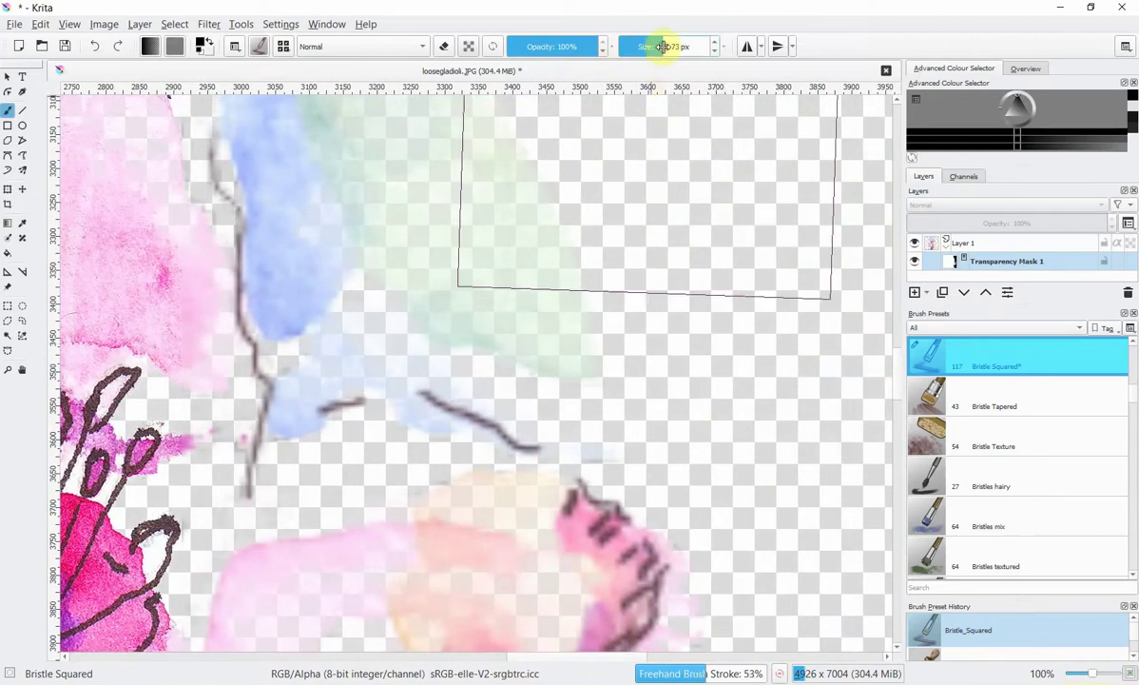
left_click_drag(660, 46, 630, 47)
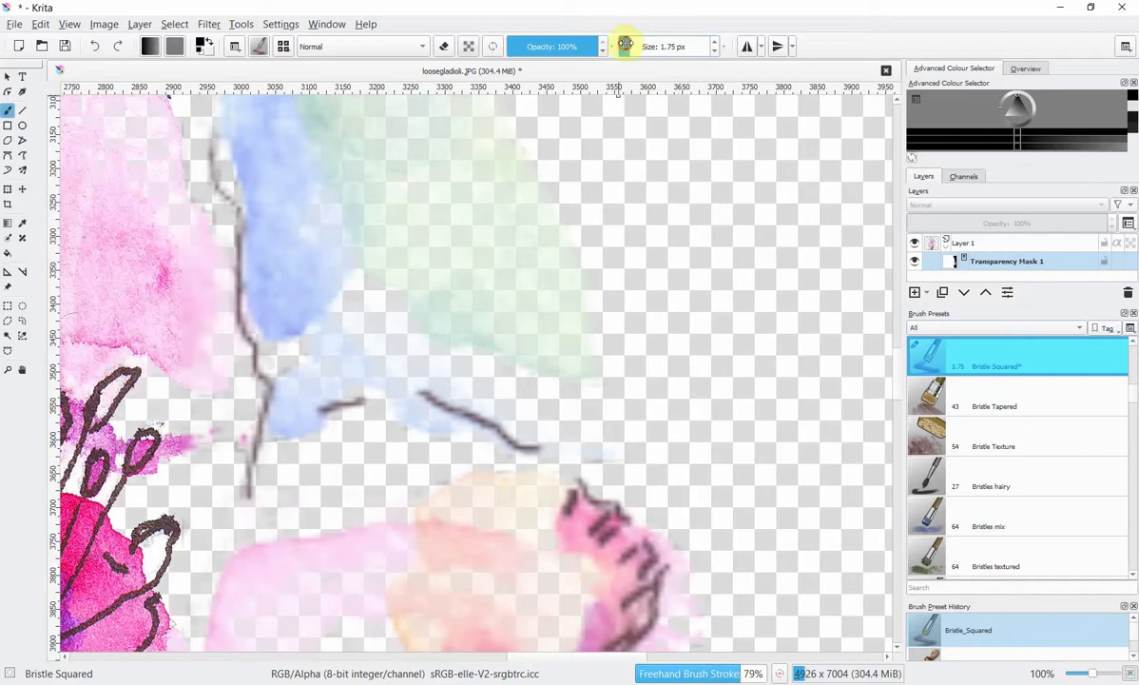
left_click_drag(625, 46, 648, 67)
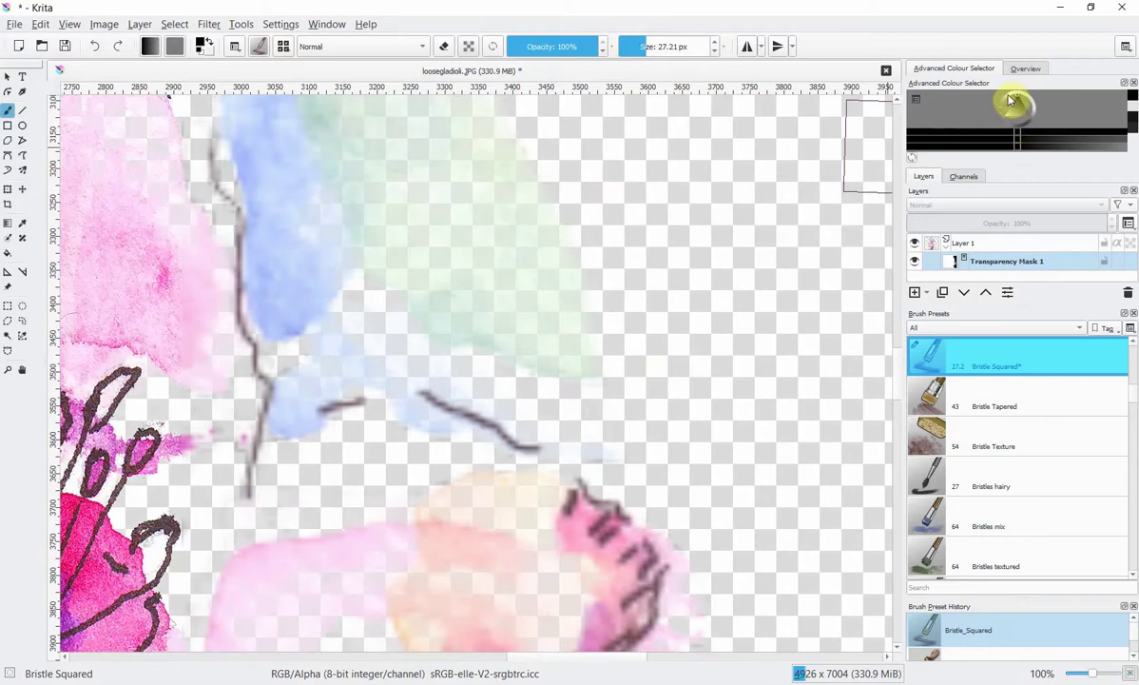
left_click(1013, 100)
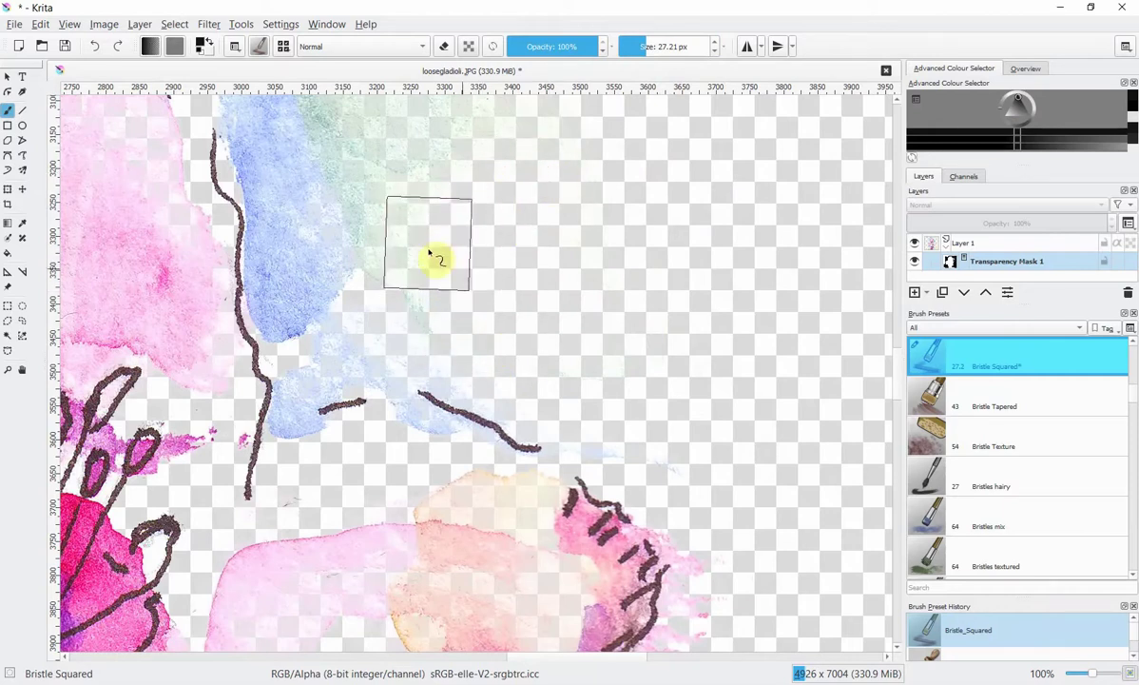
mouse_move(424, 264)
left_mouse_down()
mouse_move(448, 173)
mouse_move(428, 122)
mouse_move(423, 159)
mouse_move(473, 152)
mouse_move(440, 135)
mouse_move(599, 133)
mouse_move(519, 246)
mouse_move(561, 195)
mouse_move(463, 201)
mouse_move(562, 187)
mouse_move(600, 266)
left_mouse_up()
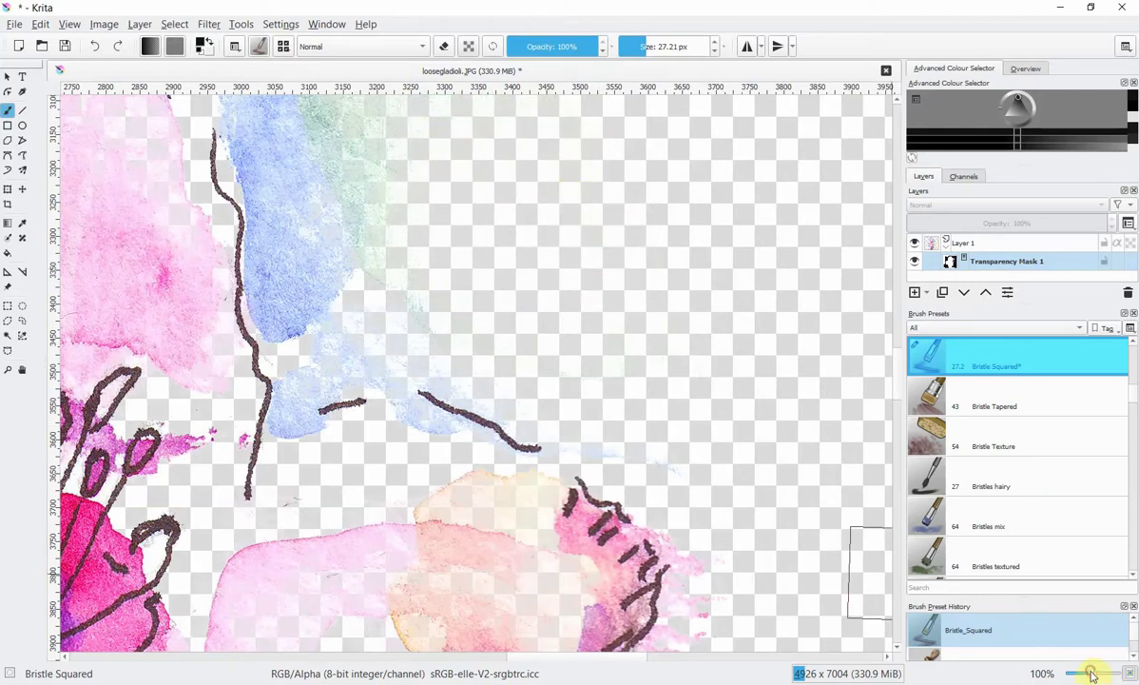
Brush black on the mask beside the flowers' right edge with the i) Wet Paint preset enlarged to 279.90 px.
left_click_drag(1092, 674, 1076, 672)
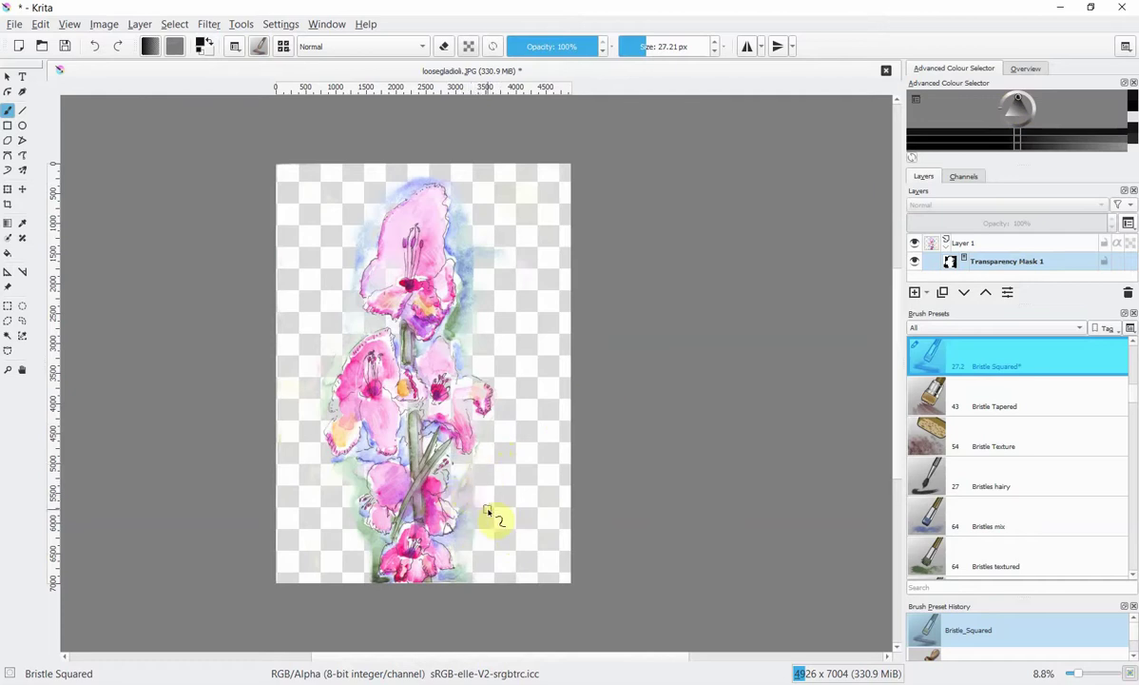
scroll(1082, 677, "up", 6)
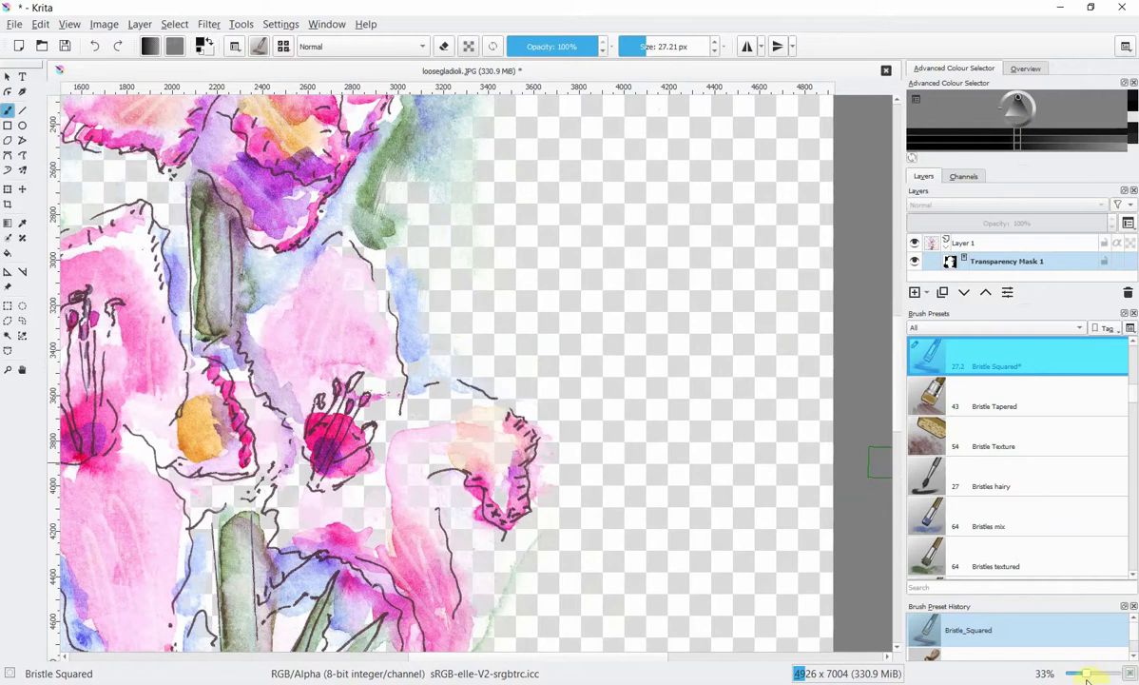
scroll(1081, 675, "down", 5)
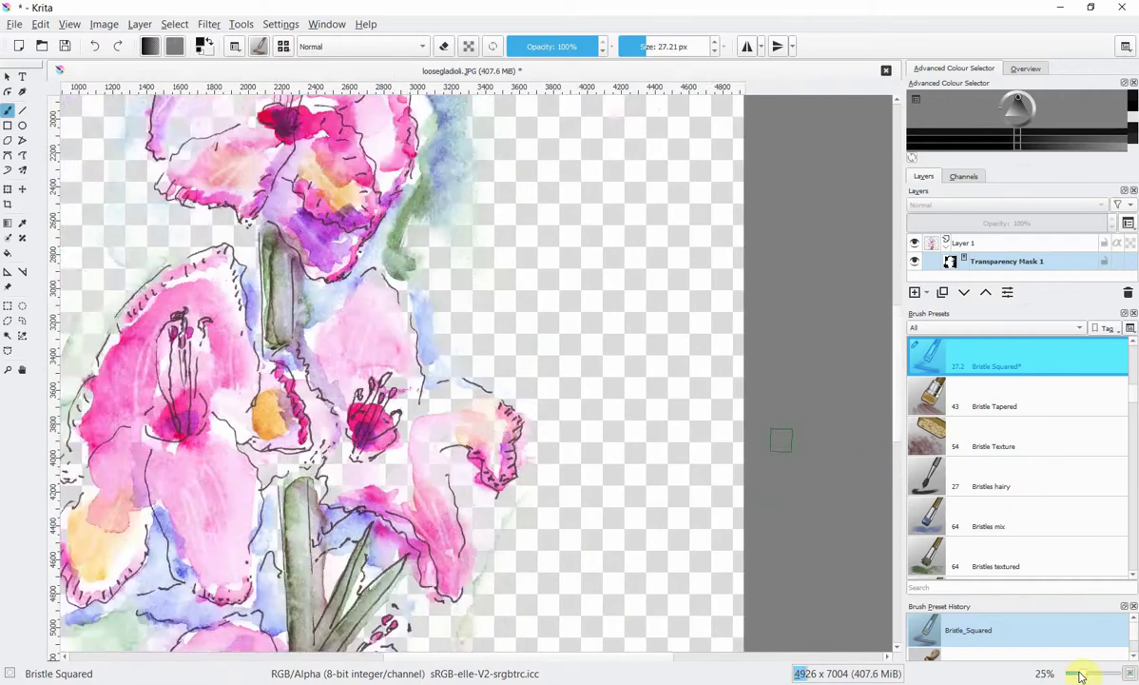
scroll(1082, 675, "up", 1)
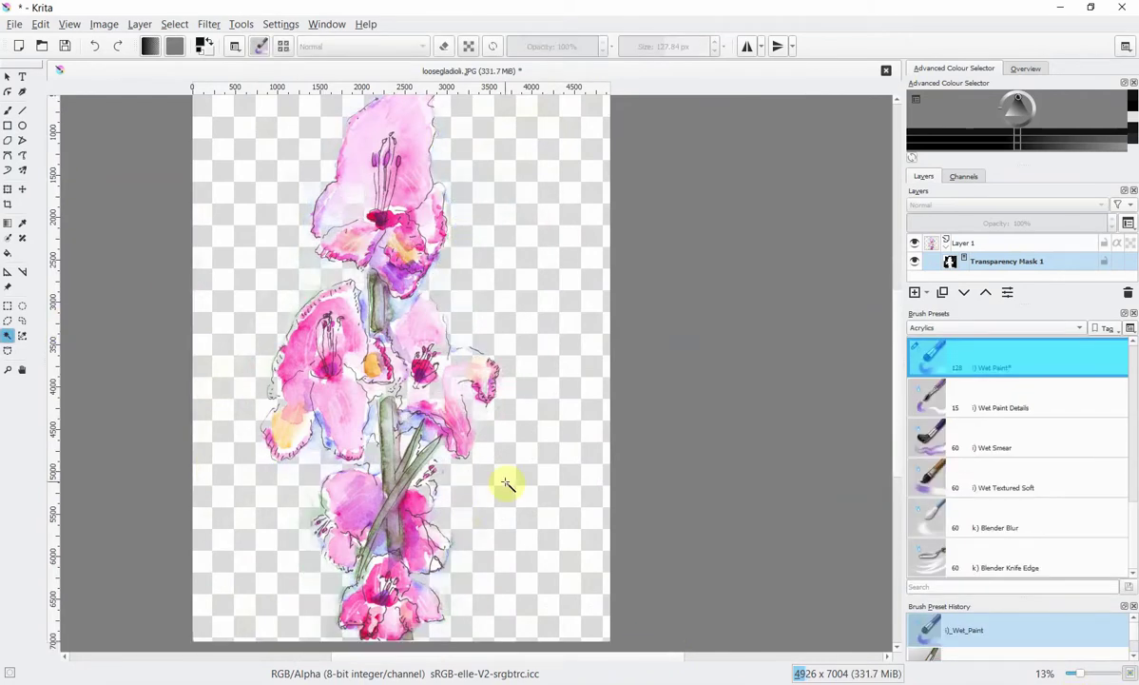
left_click_drag(1079, 675, 1077, 675)
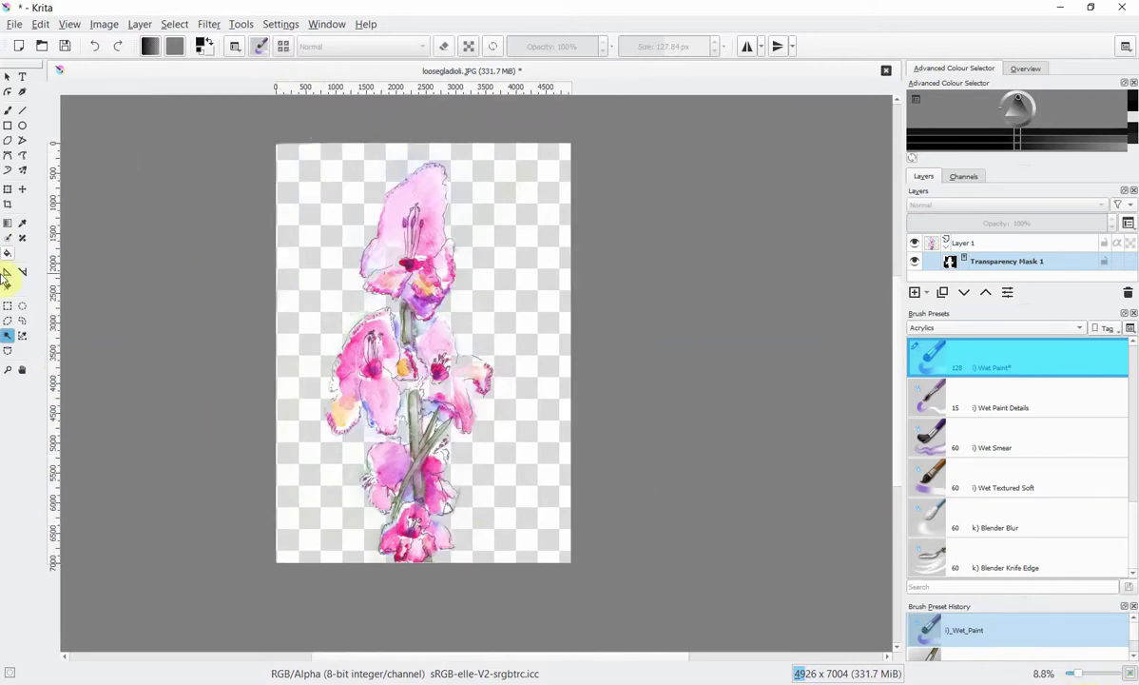
left_click(7, 111)
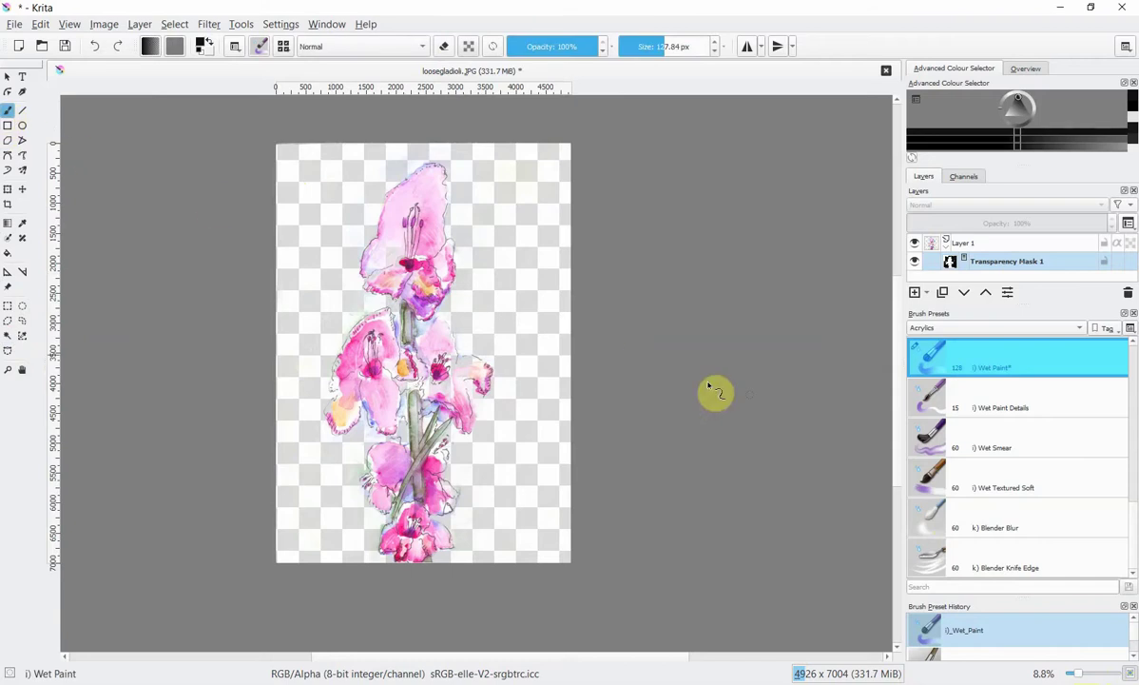
left_click(932, 403)
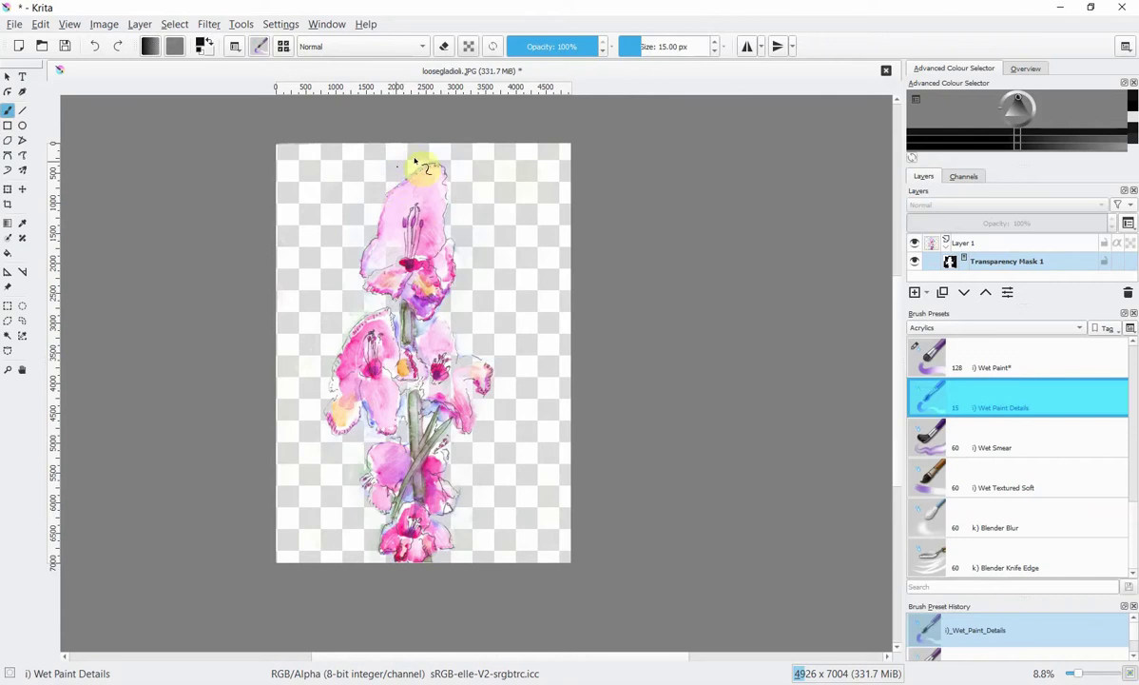
left_click(973, 369)
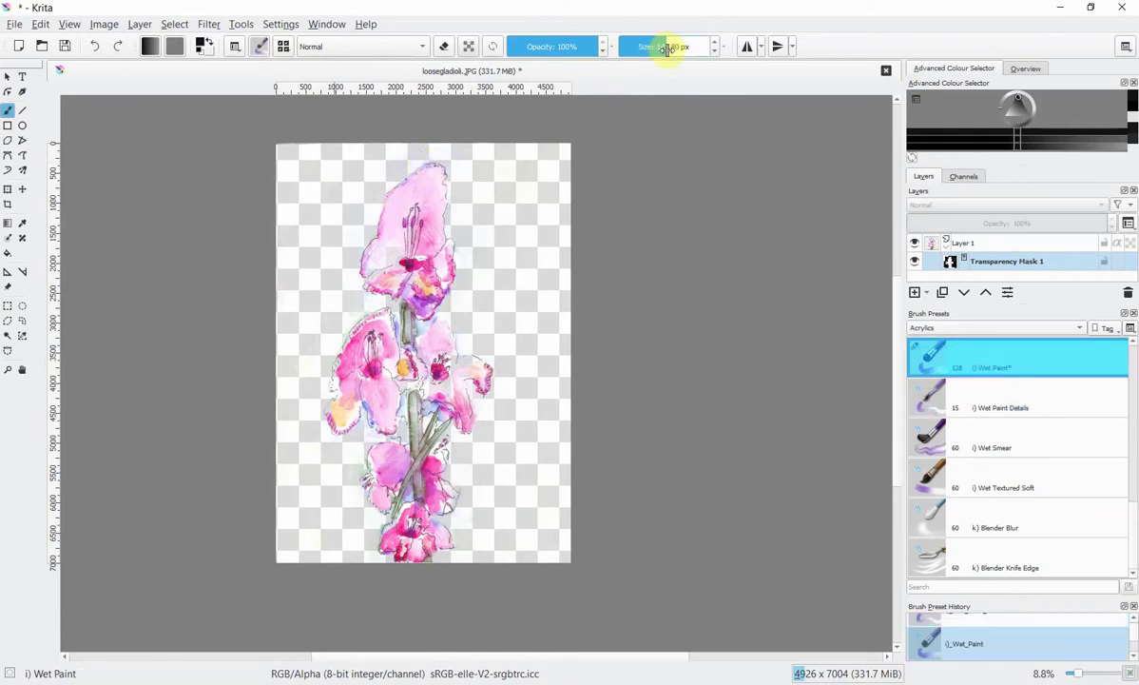
left_click_drag(666, 47, 679, 44)
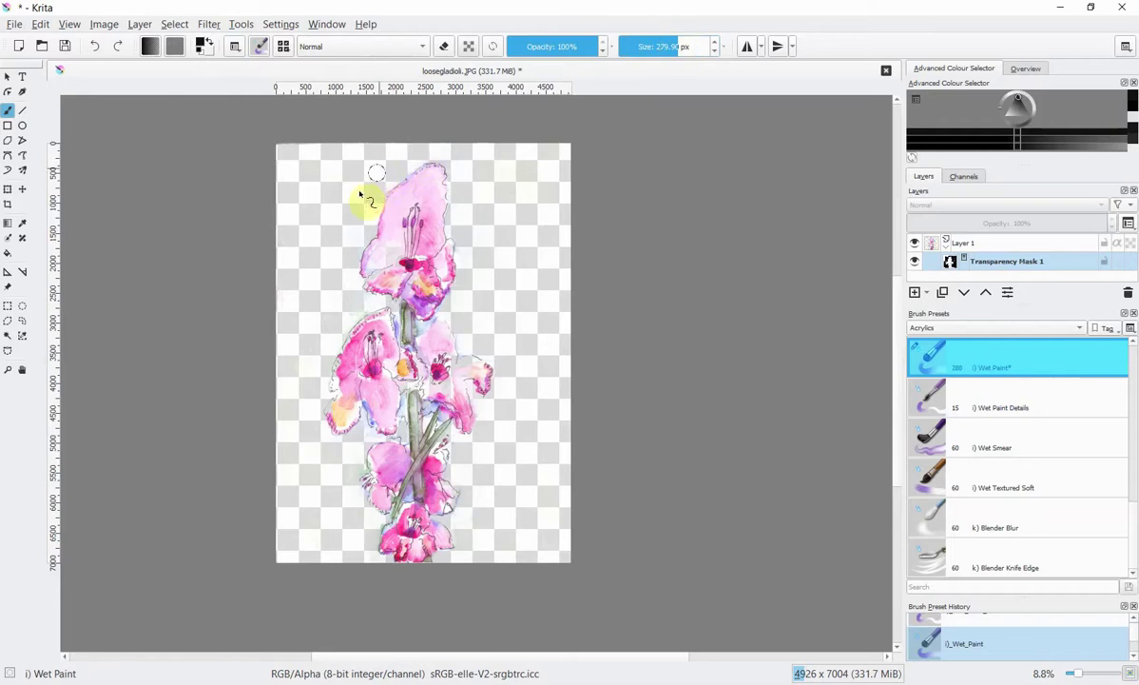
mouse_move(471, 331)
left_mouse_down()
mouse_move(425, 349)
mouse_move(509, 450)
left_mouse_up()
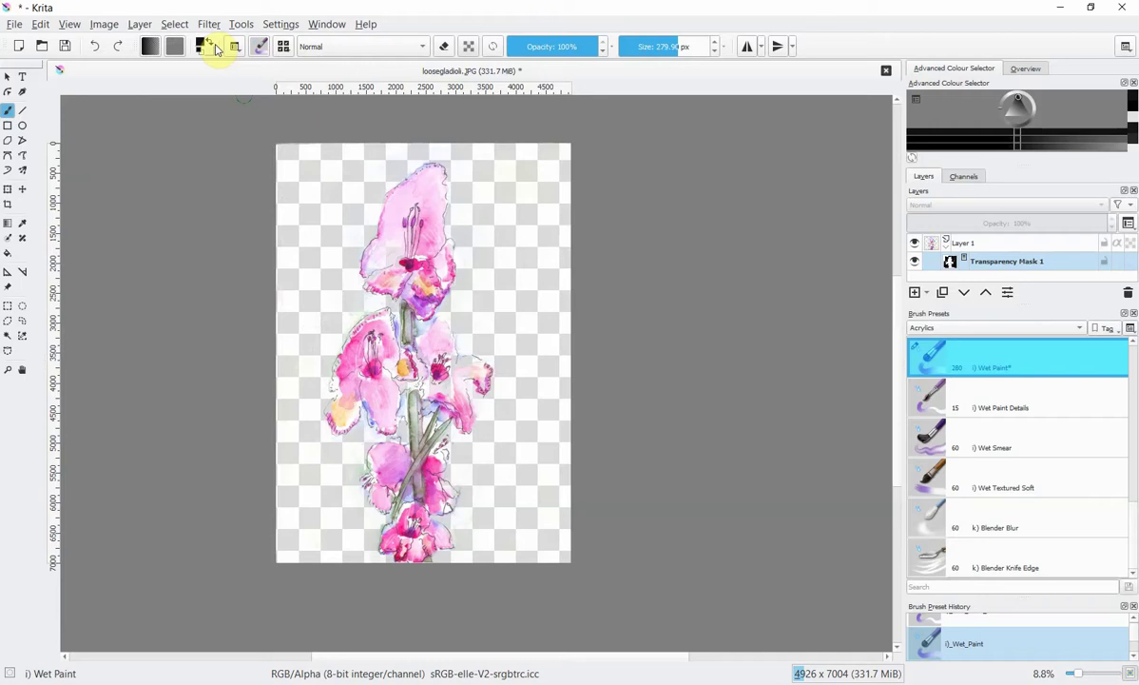
Select leftover background areas along the right edge and in the upper right corner with the Contiguous Selection tool, deselecting each selection.
left_click(8, 339)
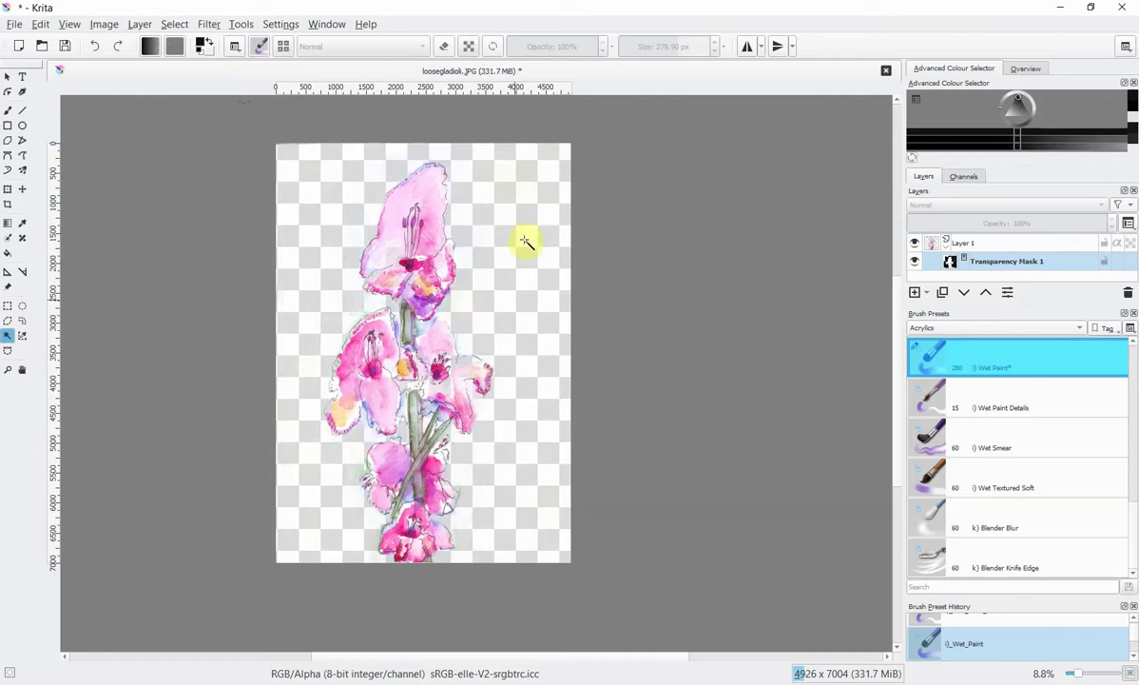
left_click(502, 324)
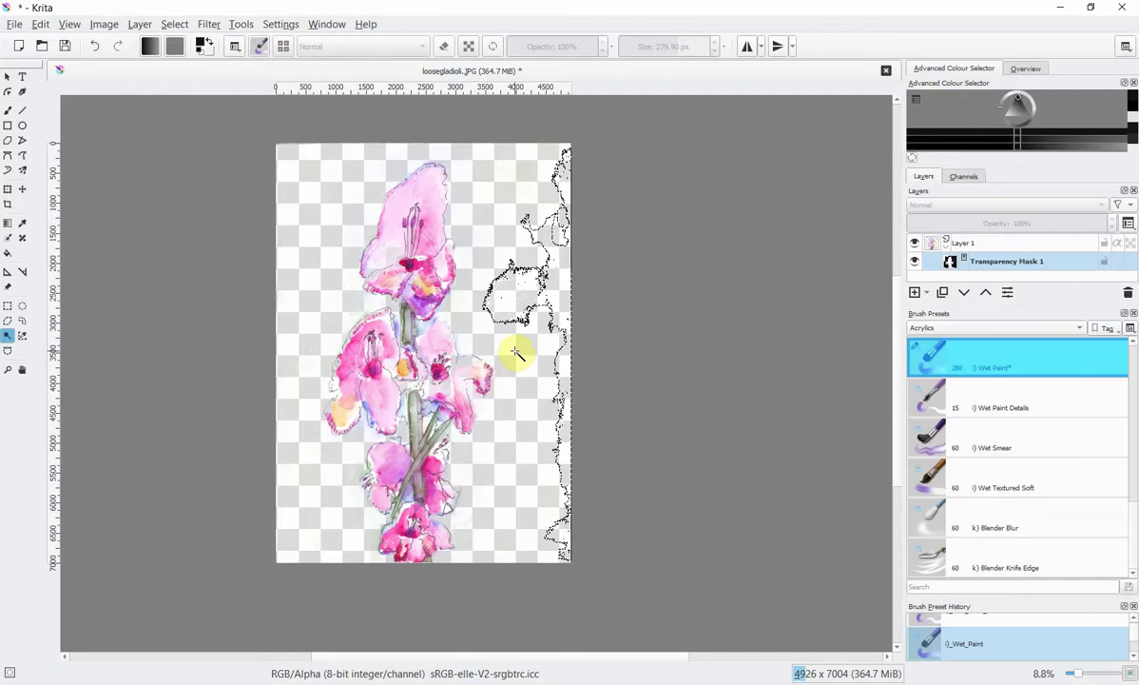
left_click(540, 210)
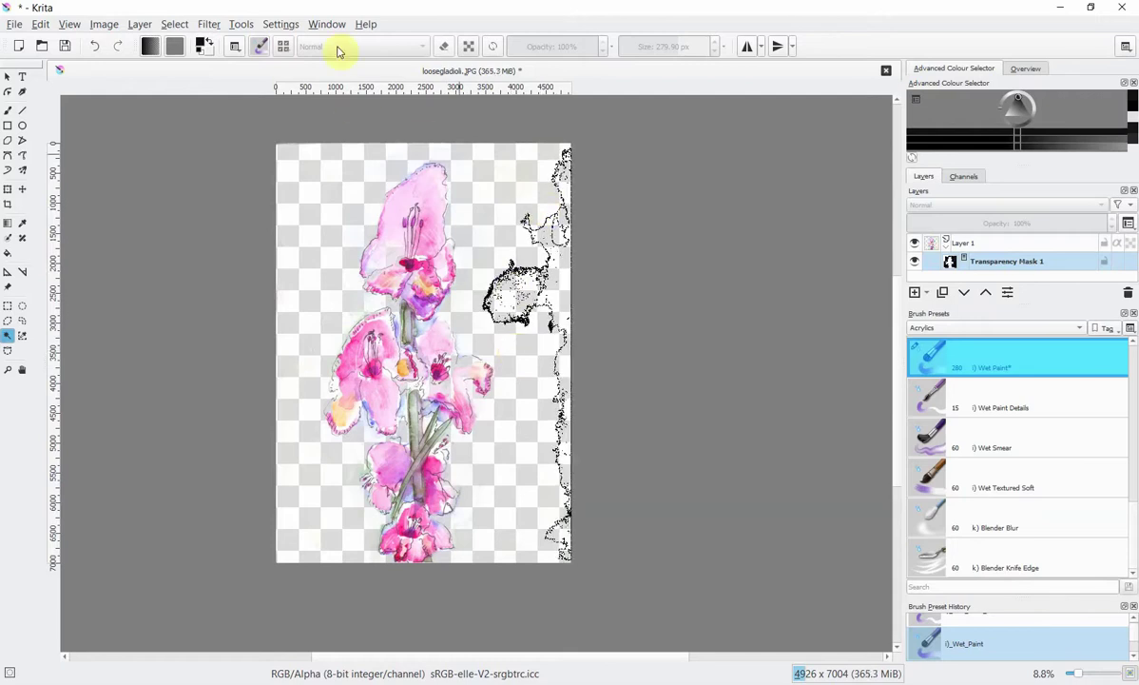
left_click(181, 25)
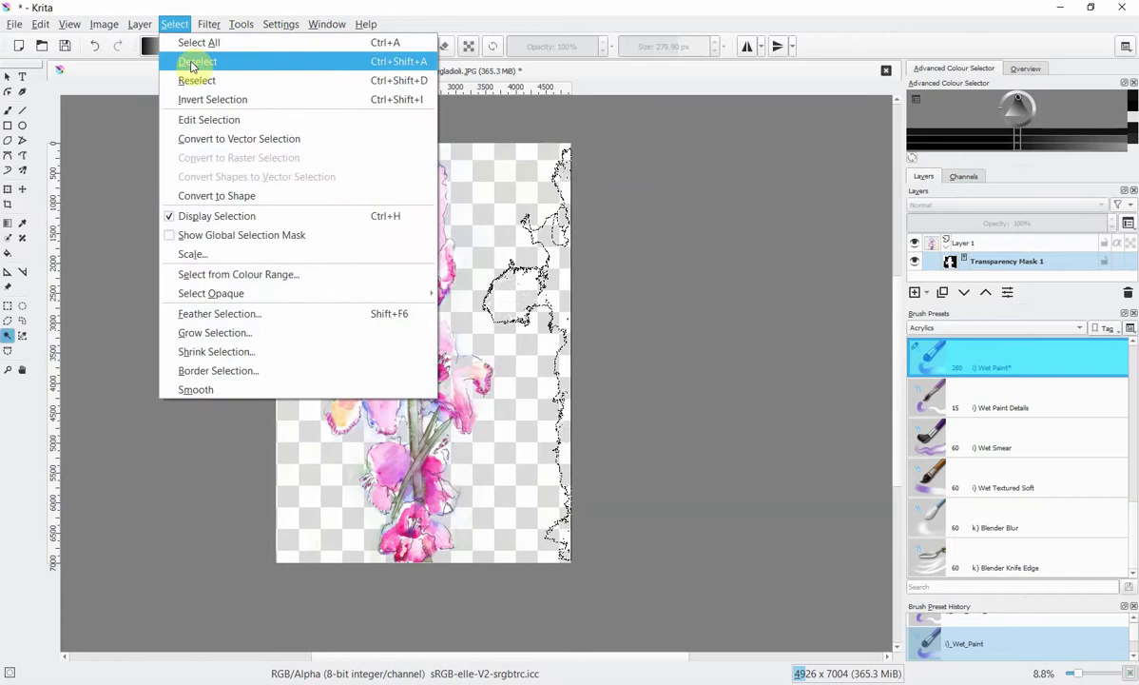
left_click(193, 63)
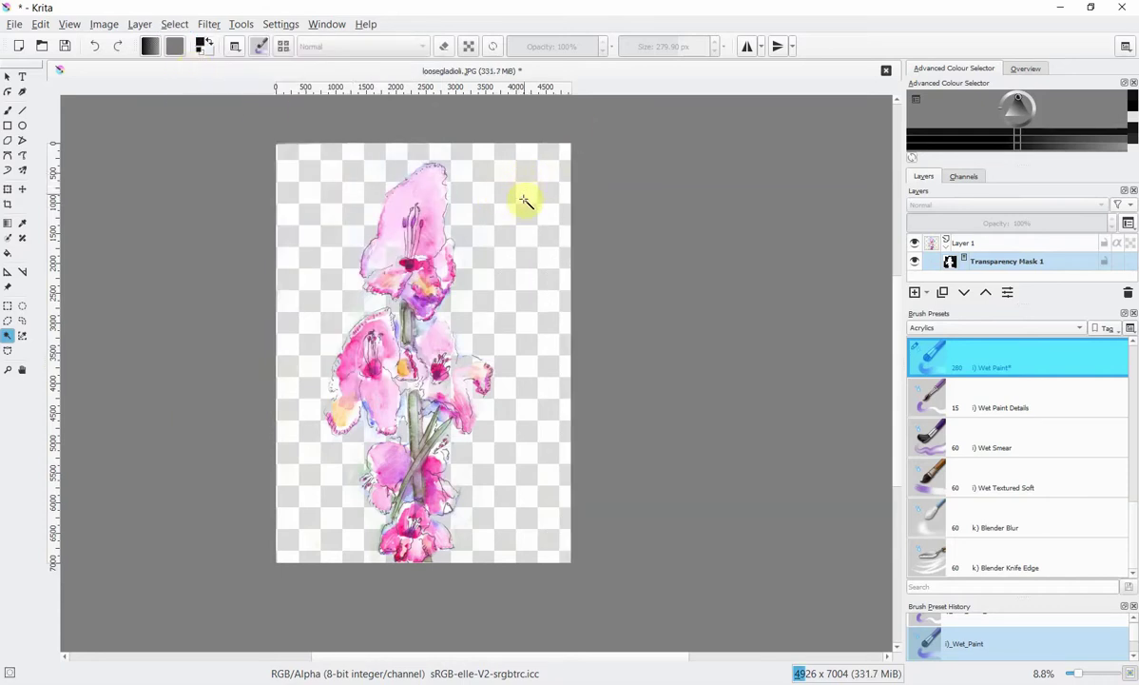
mouse_move(524, 206)
left_mouse_down()
mouse_move(526, 169)
mouse_move(522, 178)
mouse_move(503, 166)
mouse_move(531, 178)
left_mouse_up()
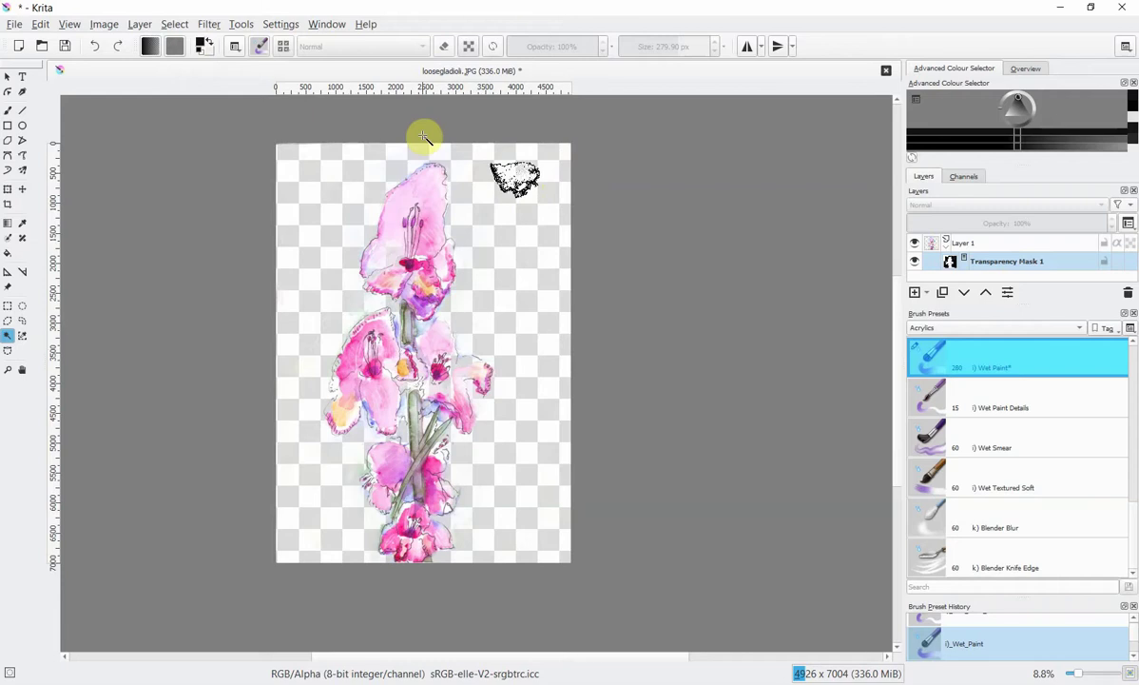
left_click(174, 23)
left_click(169, 64)
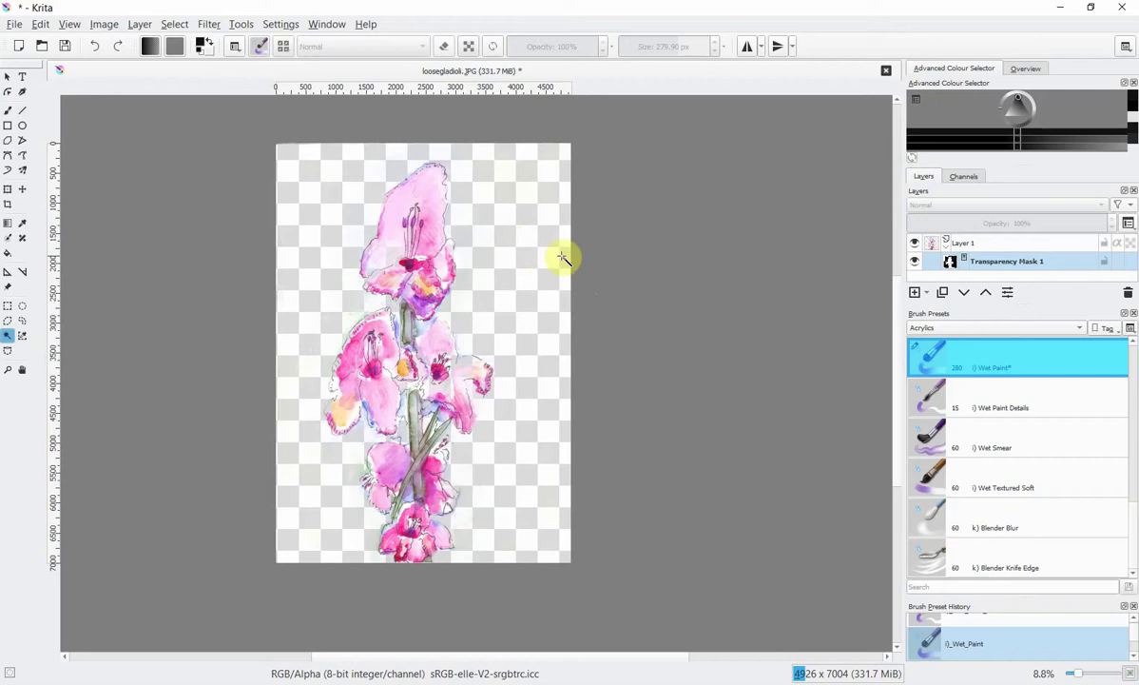
Export the painting as the PNG image loosegladioli.png in the 2020-08-21 folder, with the alpha channel stored.
left_click(14, 25)
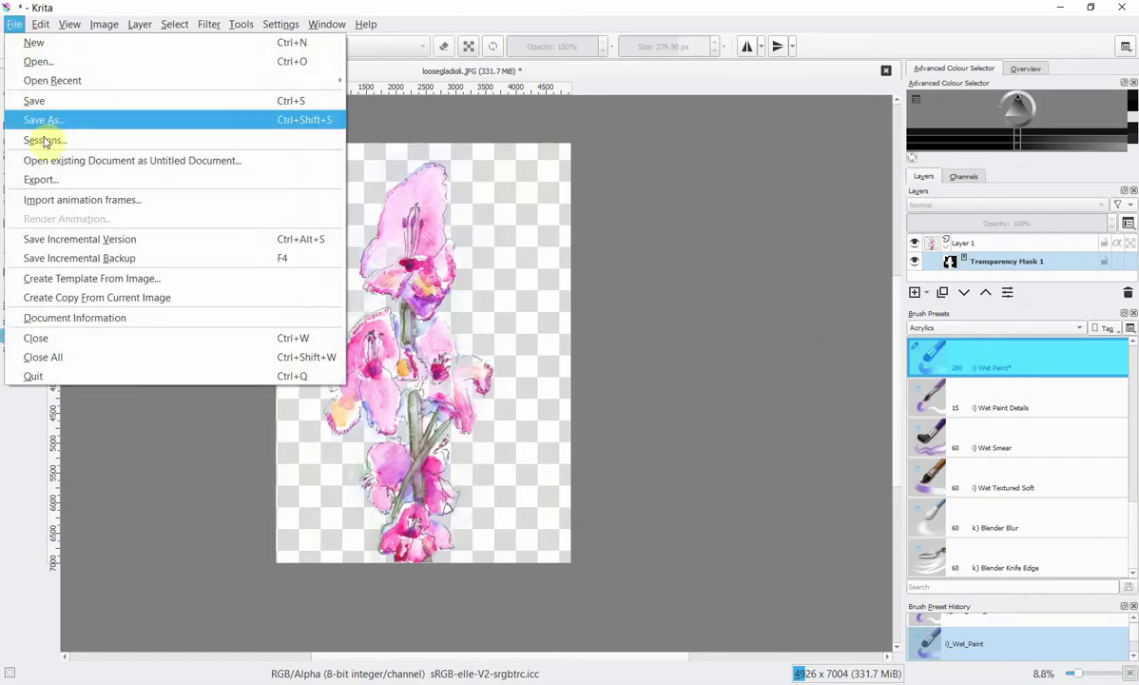
left_click(43, 181)
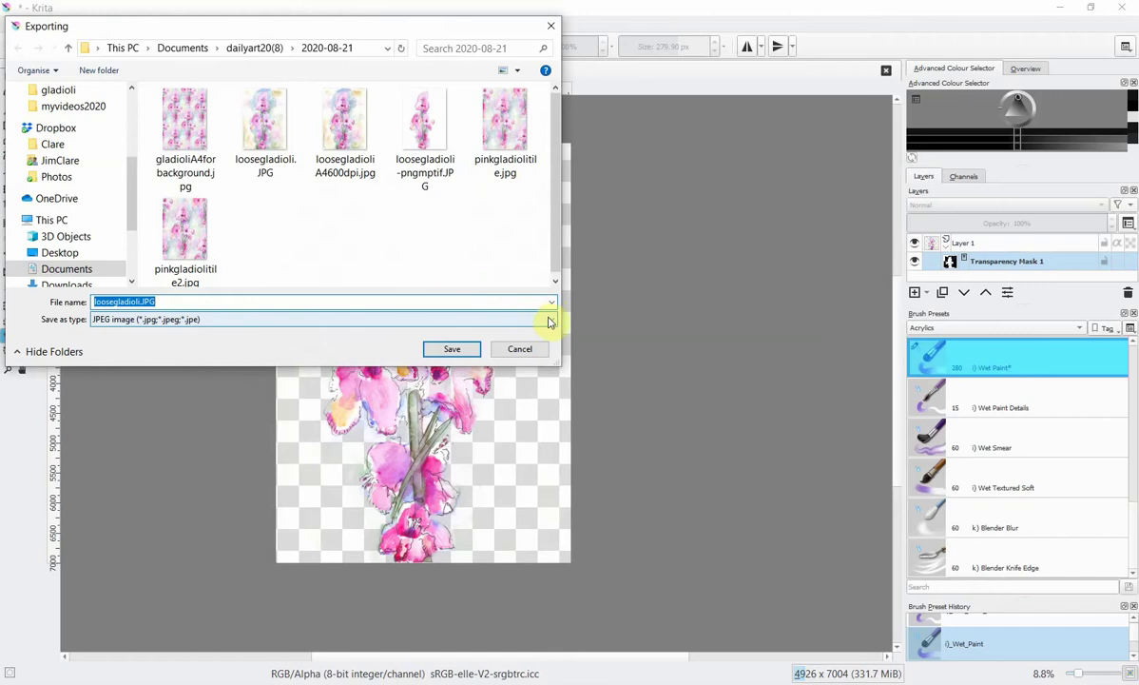
left_click(554, 320)
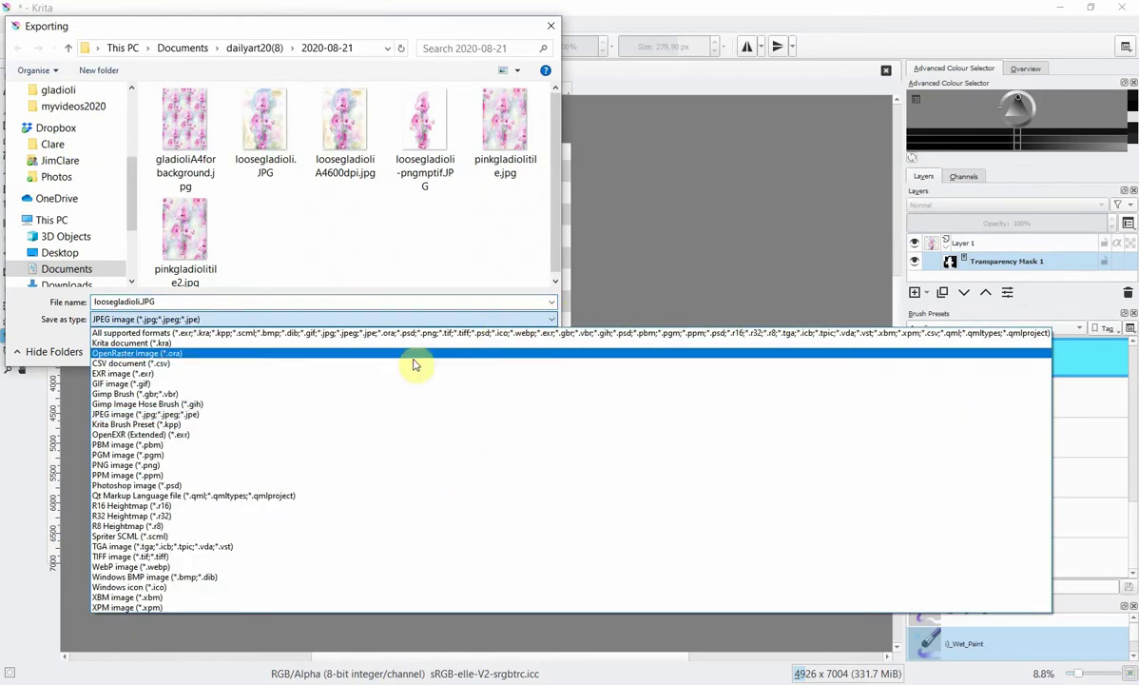
left_click(282, 469)
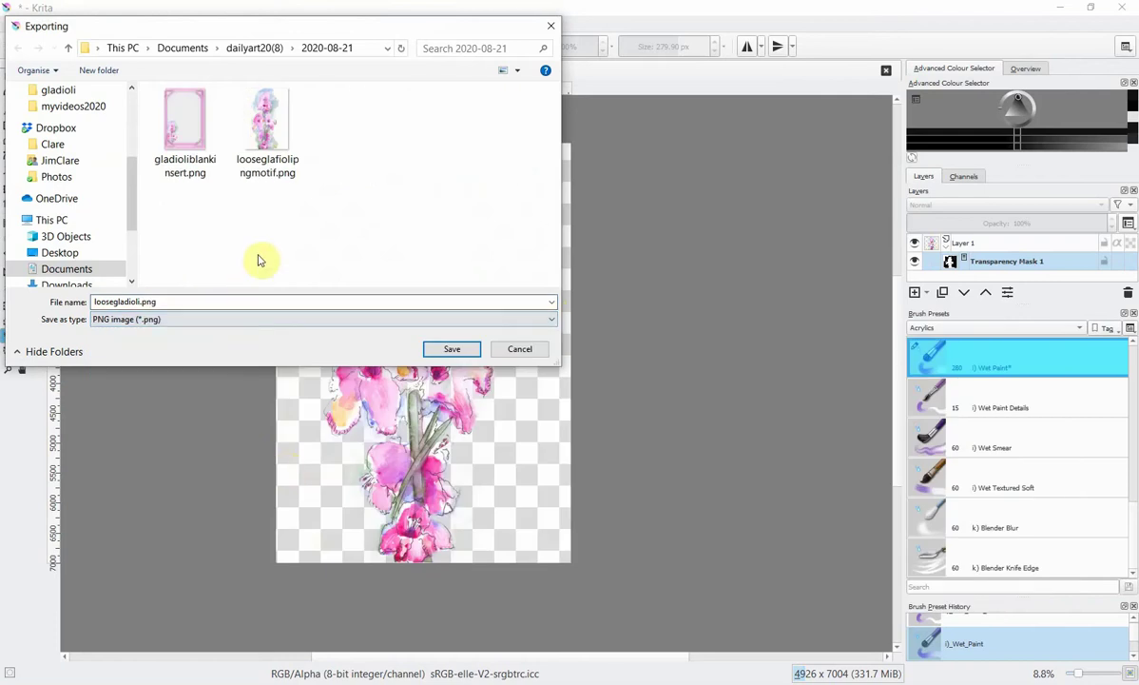
left_click(451, 350)
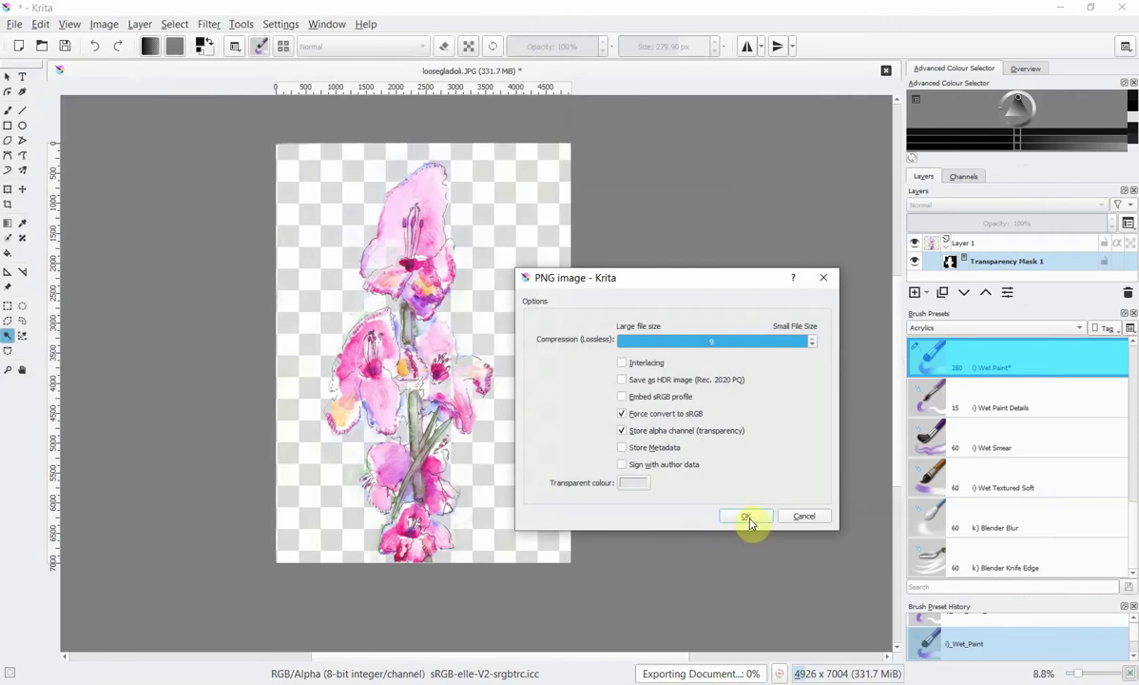
left_click(748, 519)
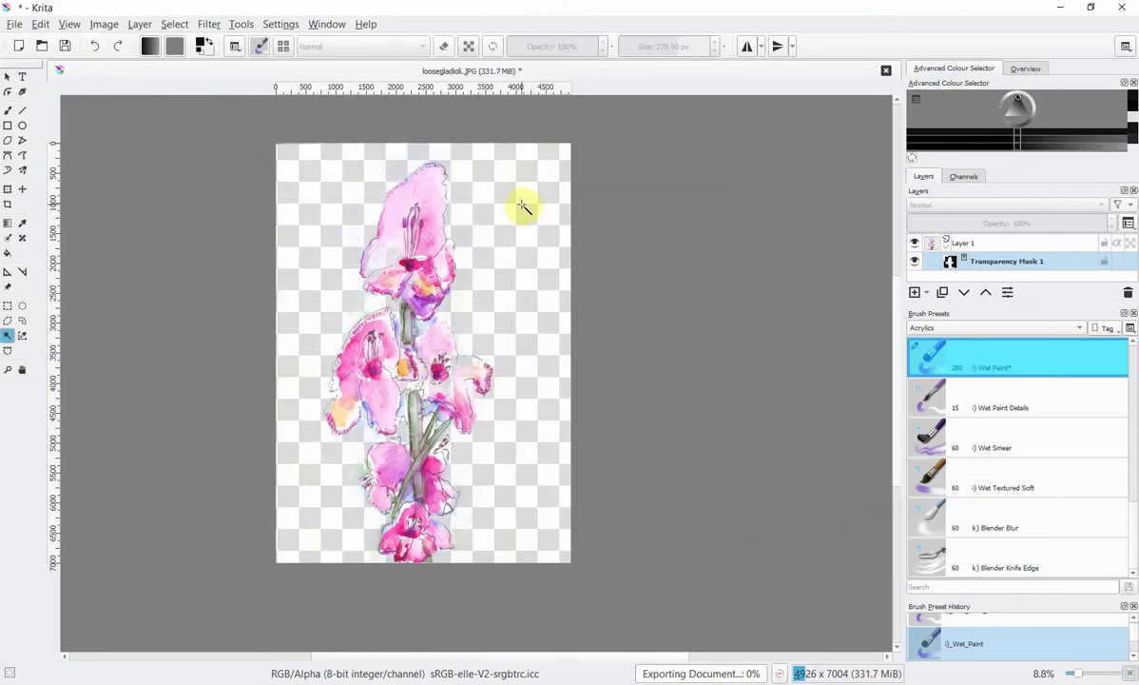